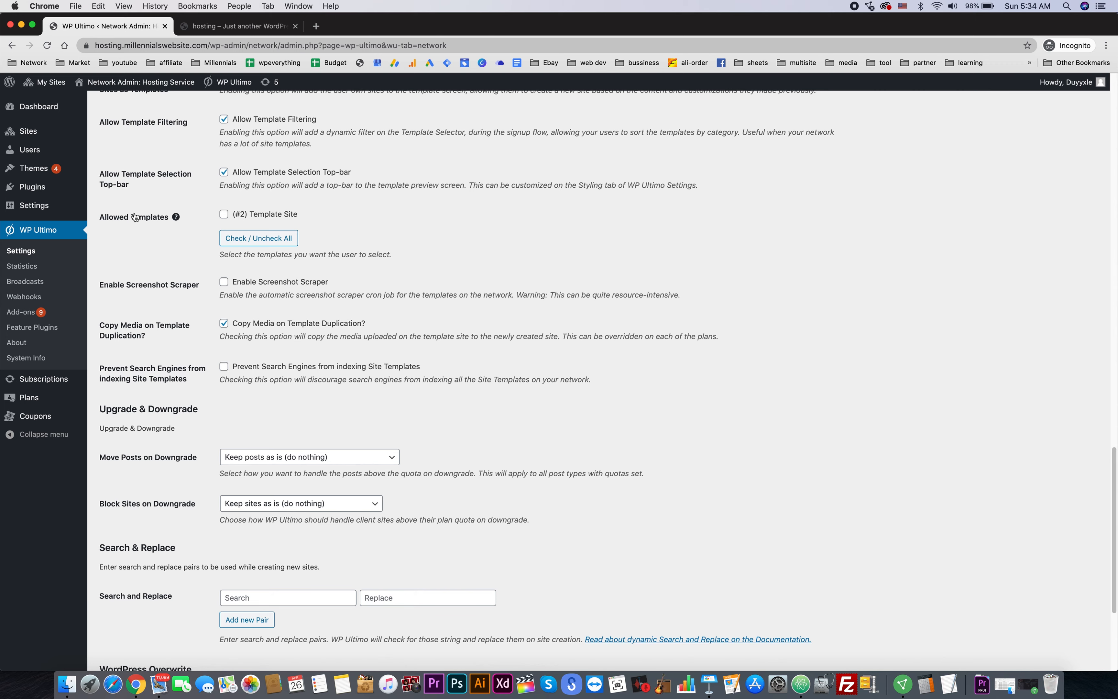
- Search the theme catalogue for 'astra' in a new tab and network-enable the Astra theme
scroll(134, 212, up, 5)
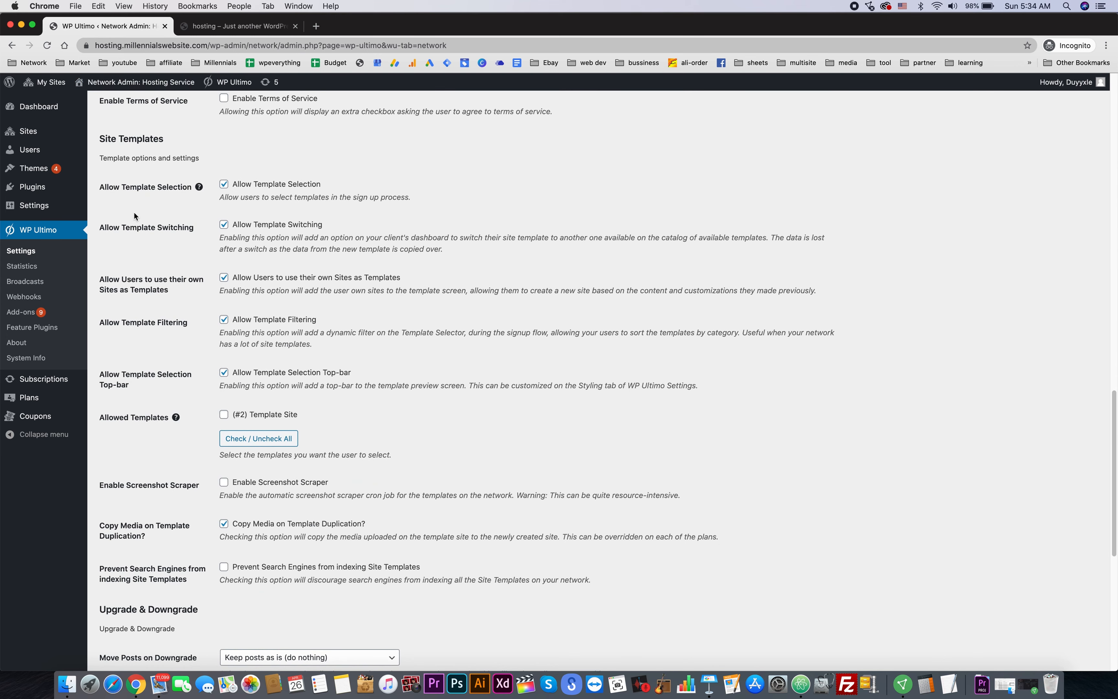
mouse_move(73, 170)
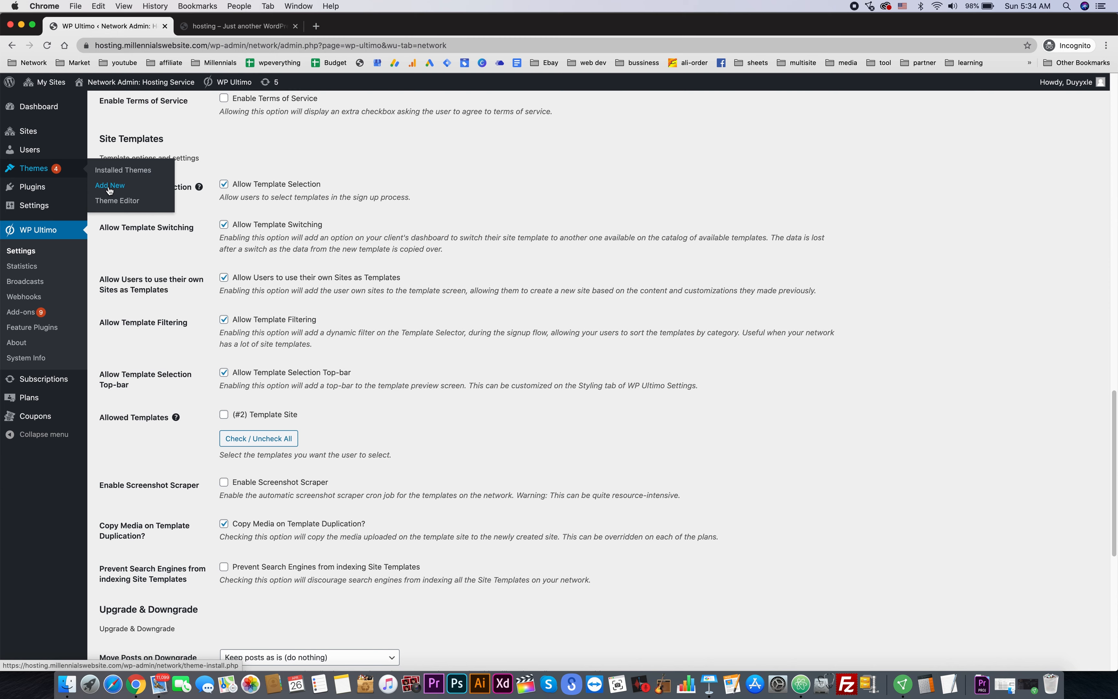
right_click(111, 190)
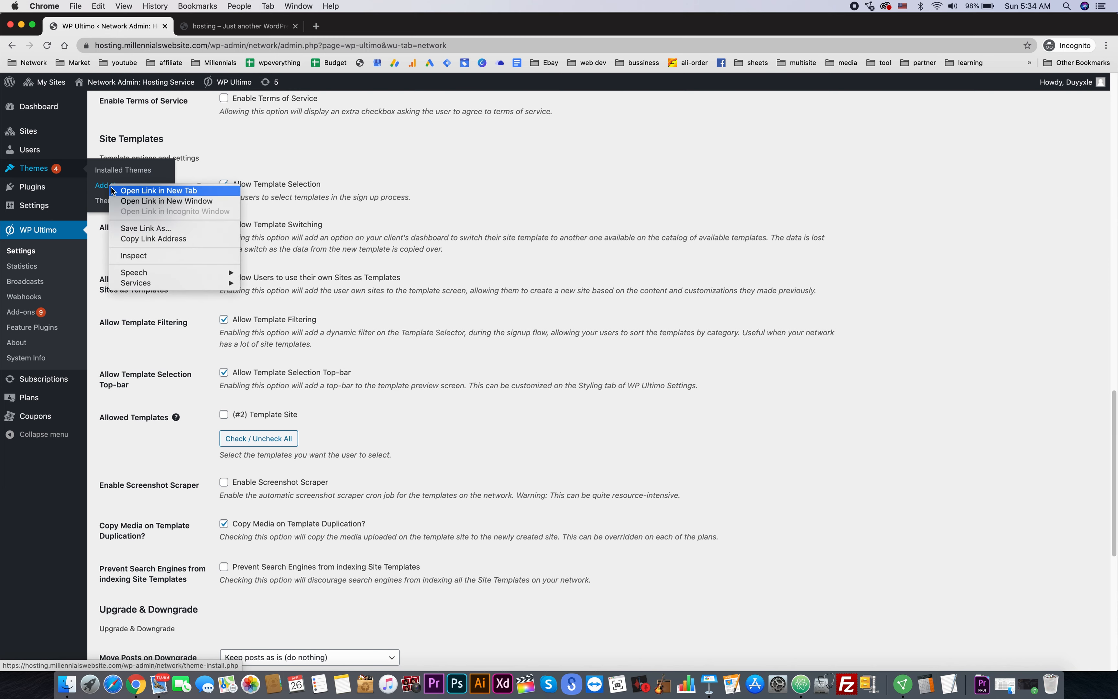
click(139, 191)
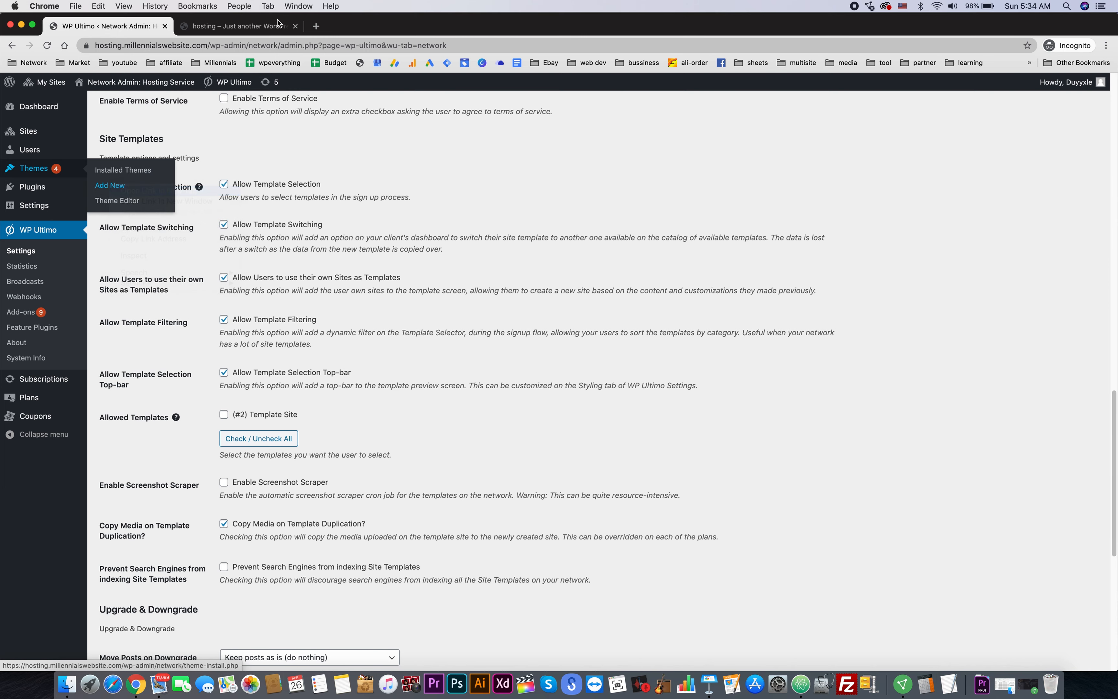
click(235, 27)
click(1010, 176)
text(astra)
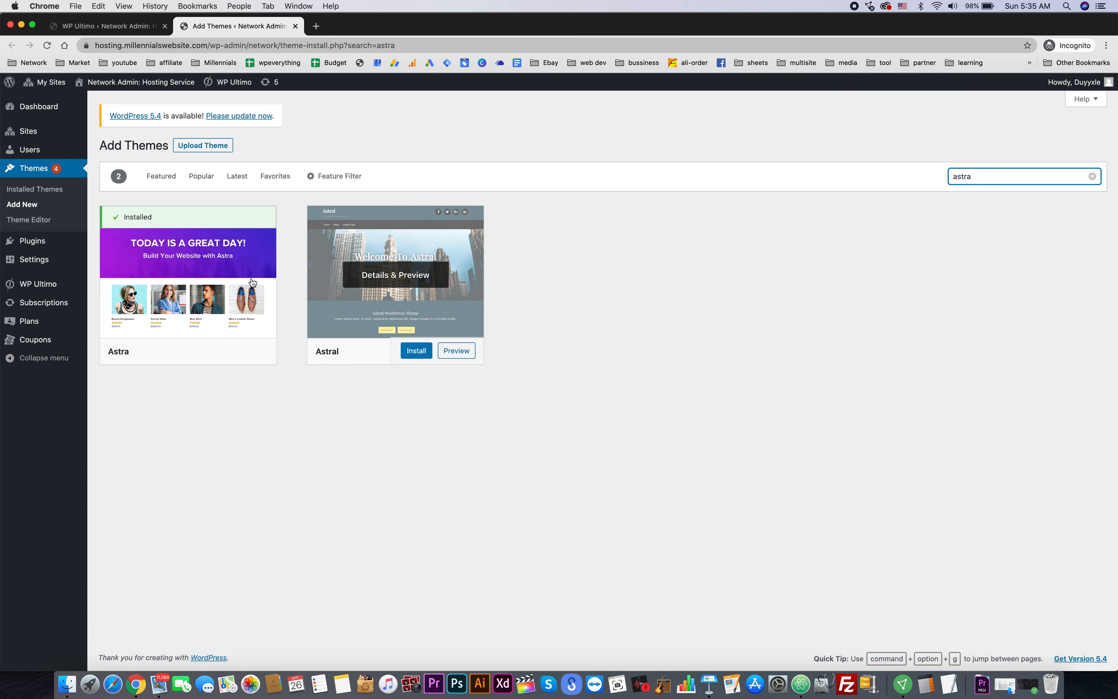
mouse_move(252, 282)
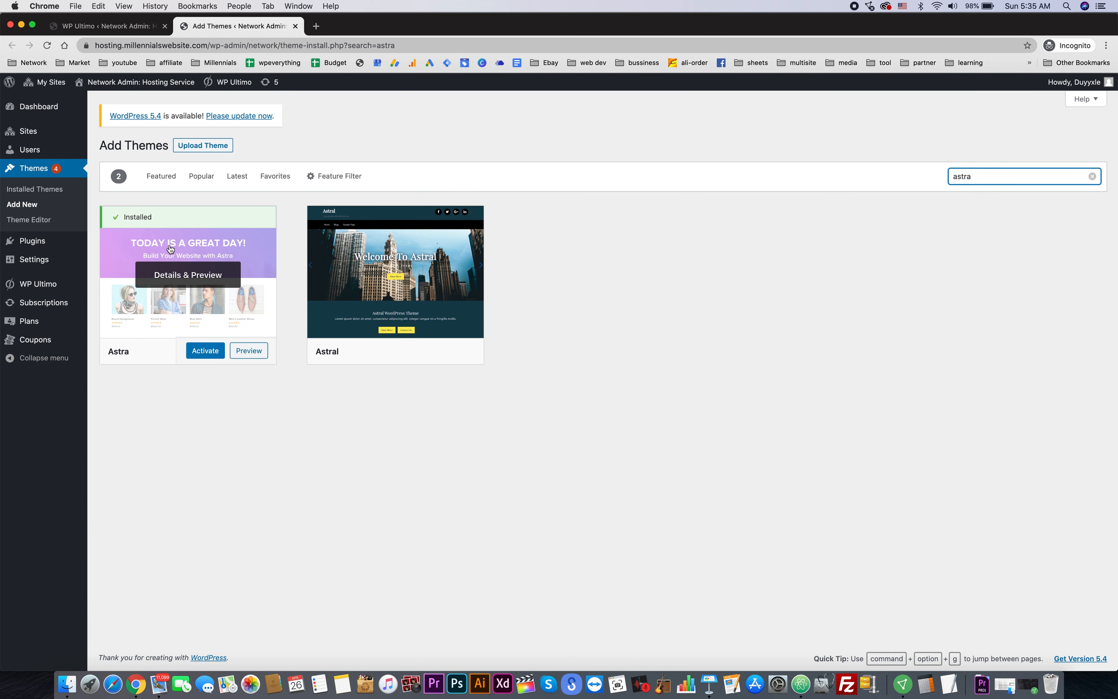
click(205, 351)
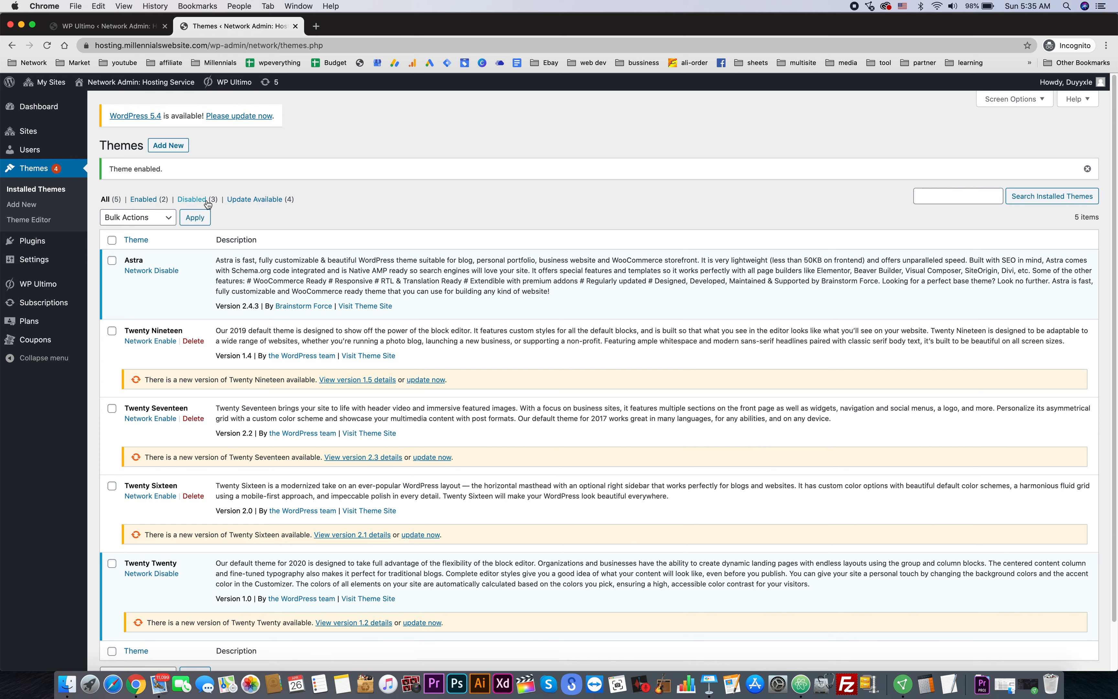
- Search the plugin catalogue for 'astra site' to confirm Starter Templates is already active
mouse_move(65, 246)
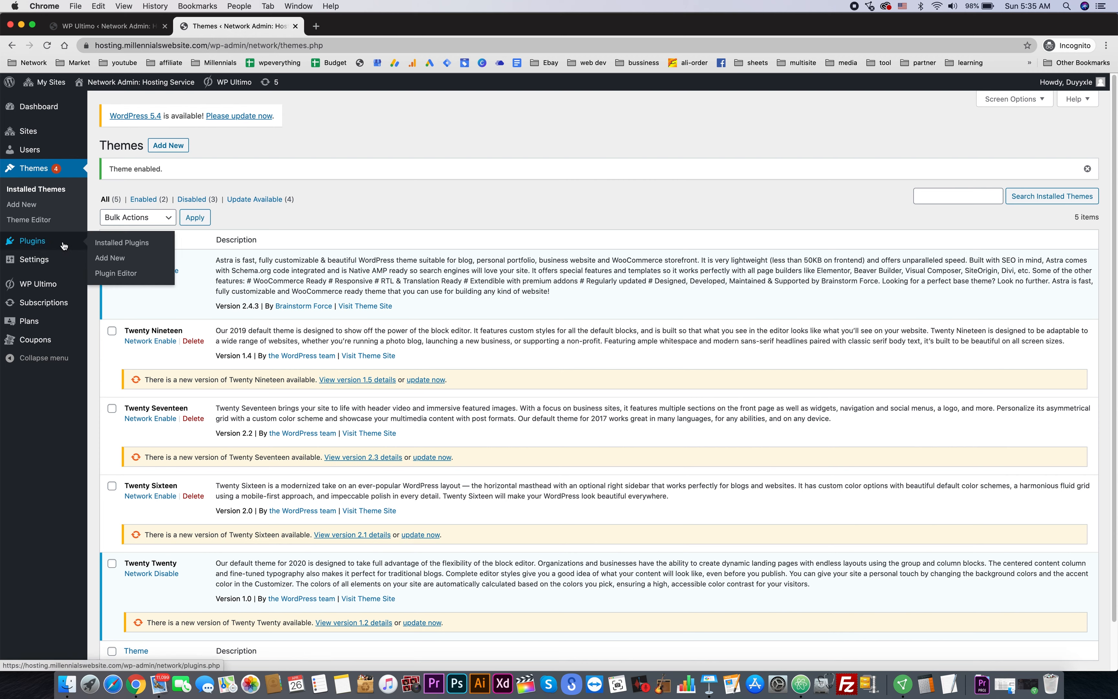
click(110, 258)
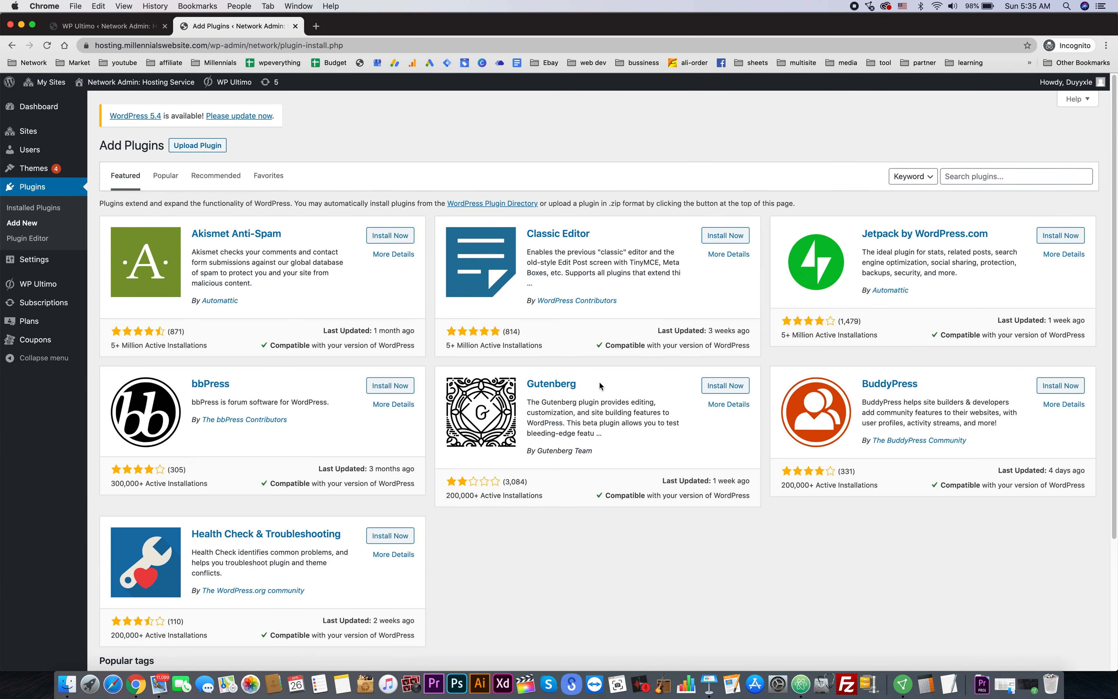
scroll(596, 379, down, 4)
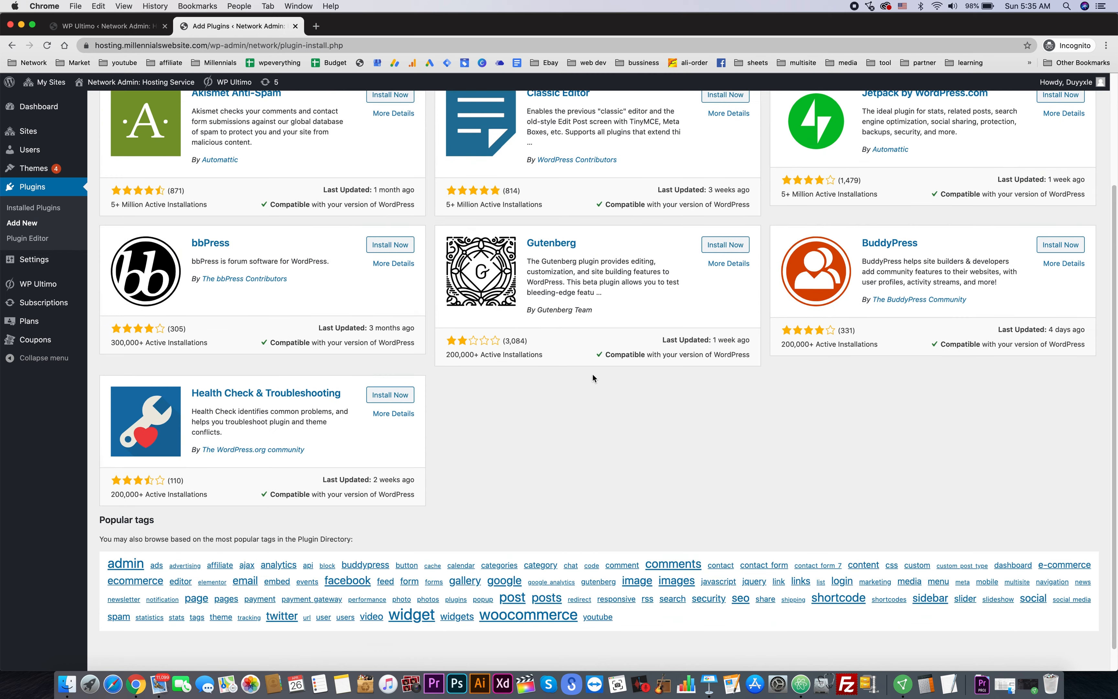
scroll(593, 378, up, 4)
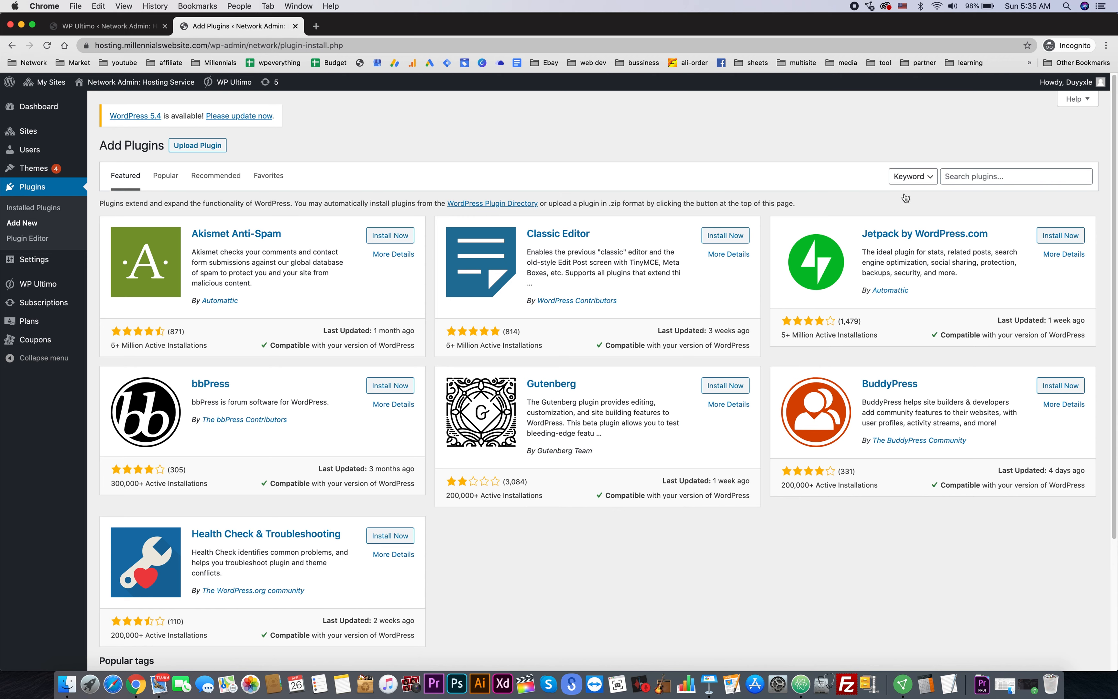
click(987, 175)
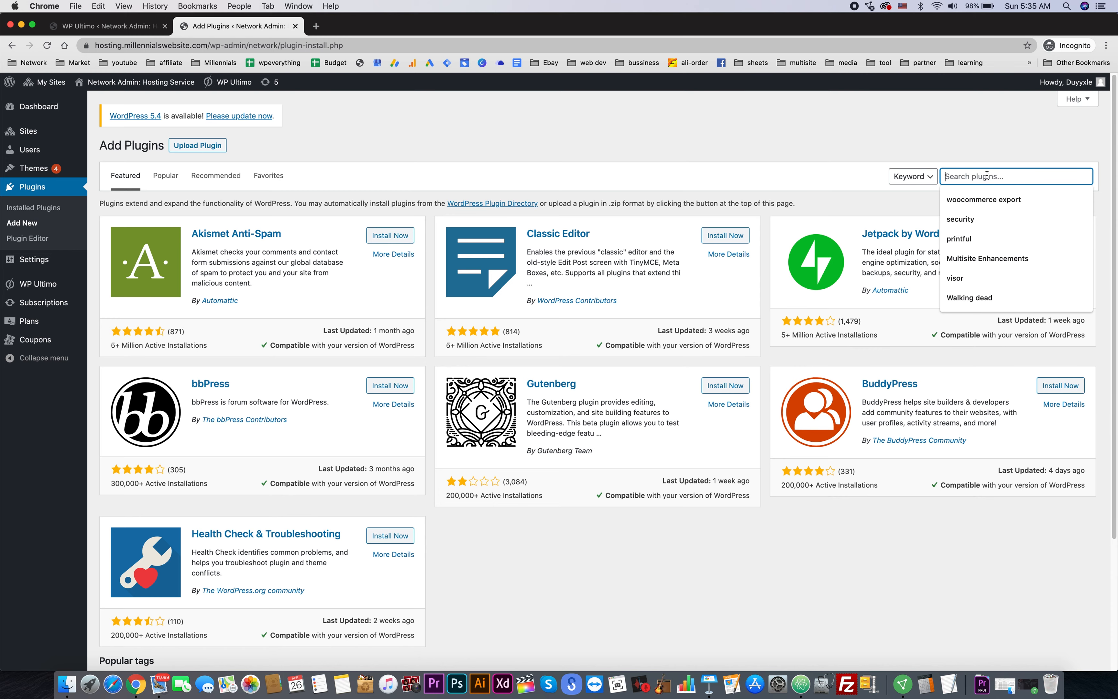
text(astra s)
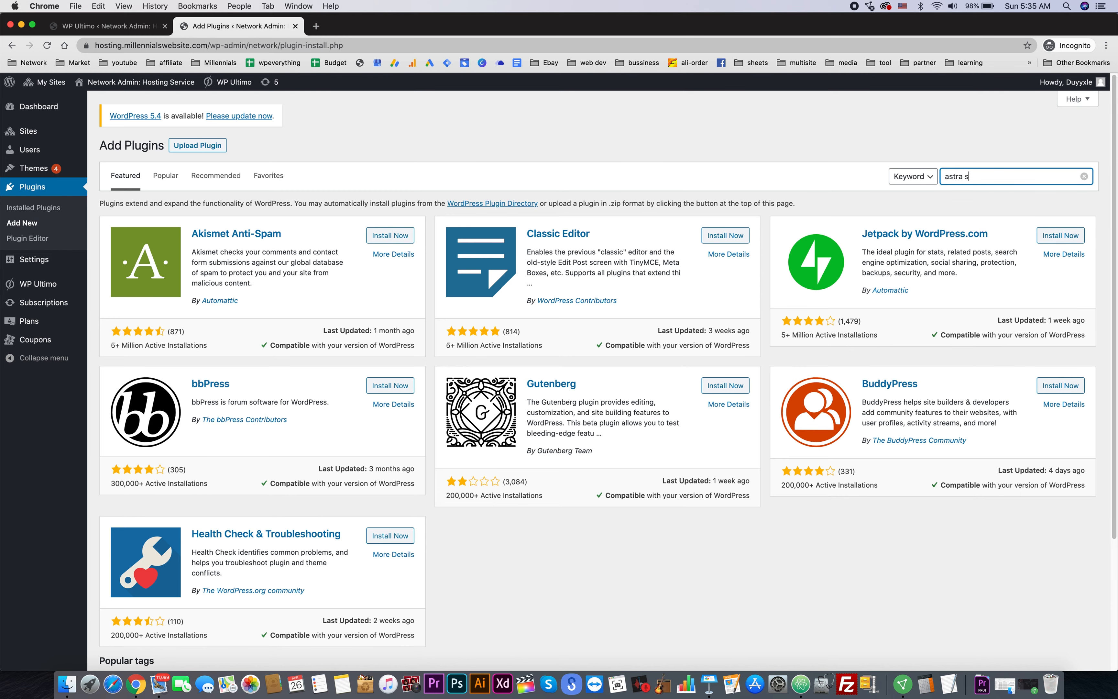
text(ite)
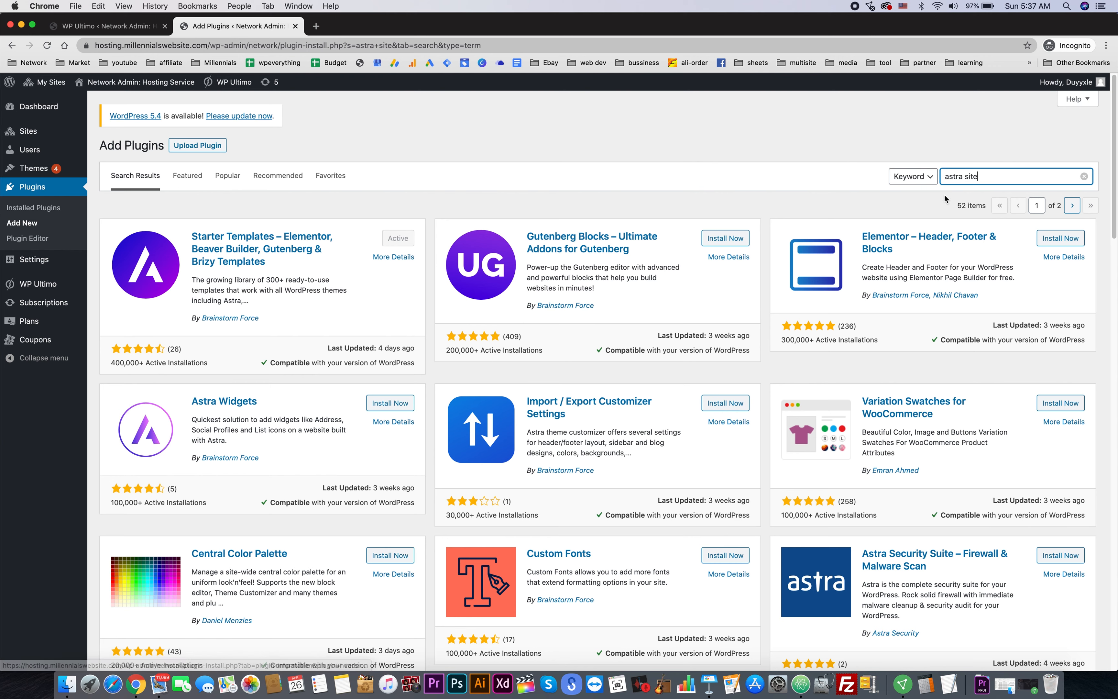
- Search plugins for 'elementor' and install Elementor Page Builder
triple_click(964, 179)
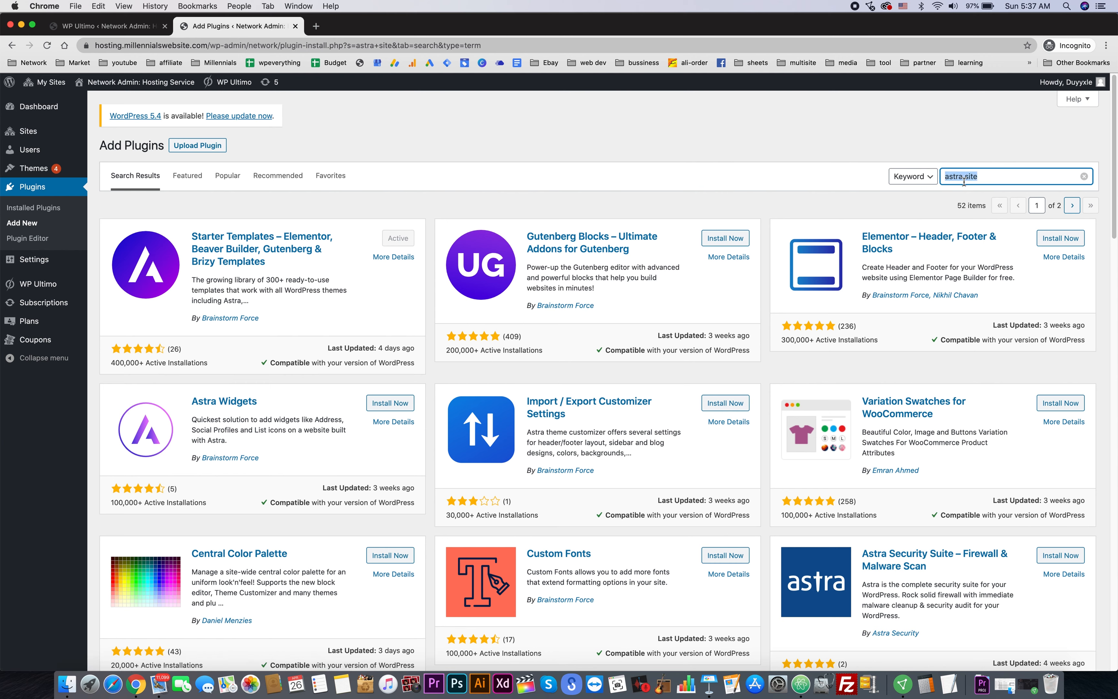
text(elementor)
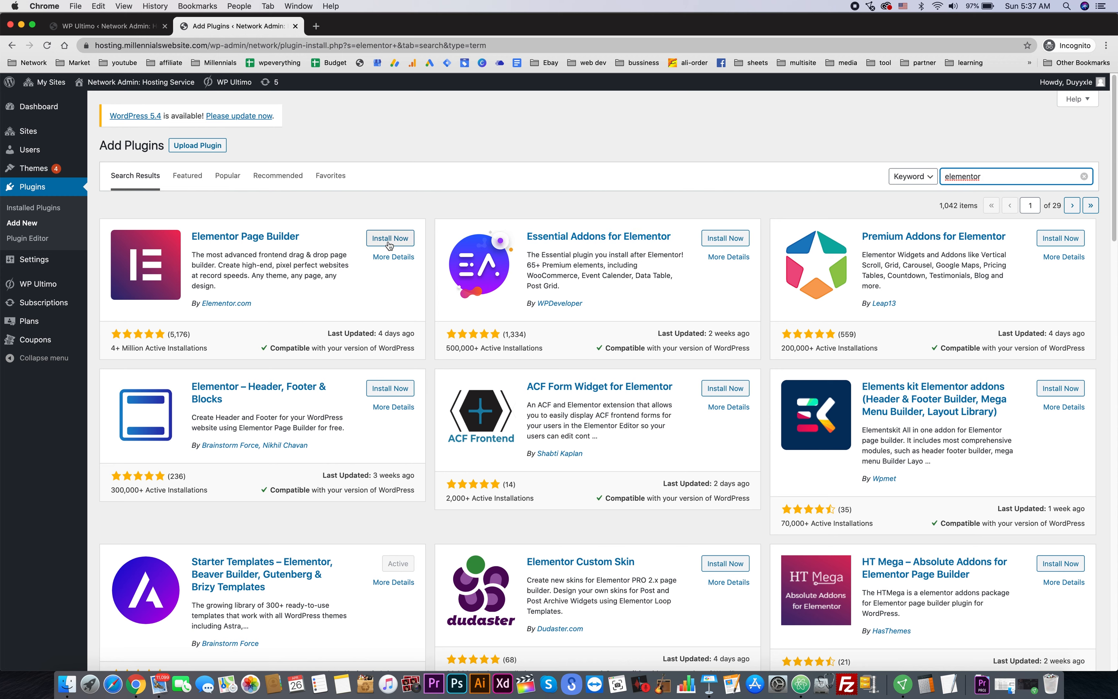
click(394, 243)
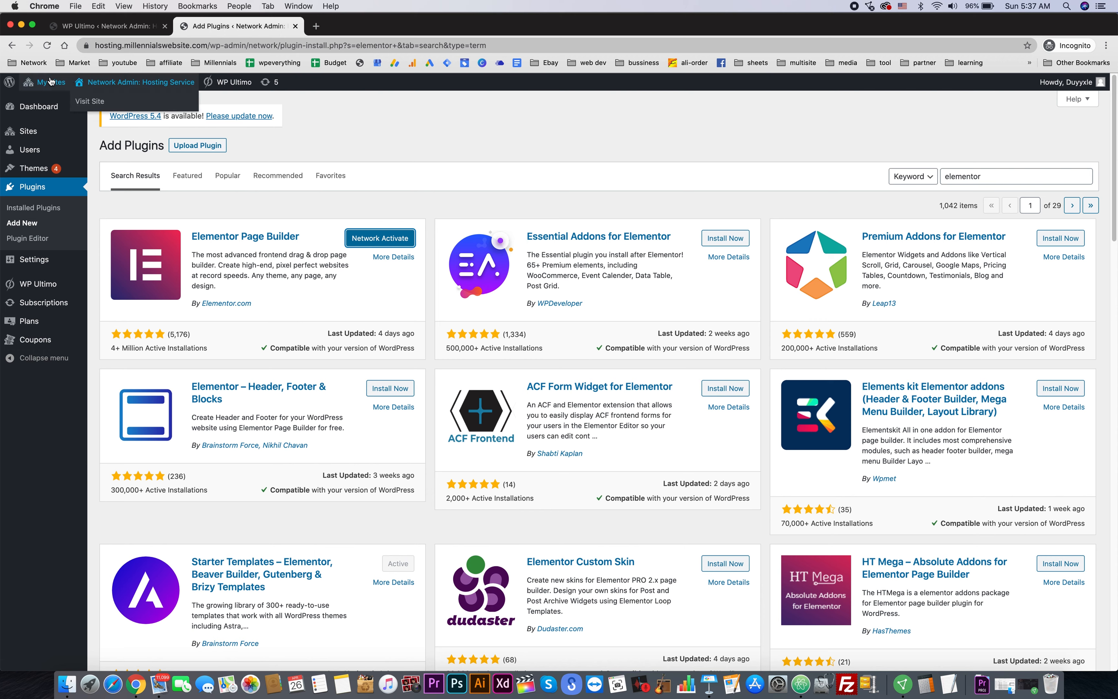
- Activate Elementor in the hosting site's plugin list, then return to the hosting dashboard
mouse_move(51, 82)
mouse_move(86, 125)
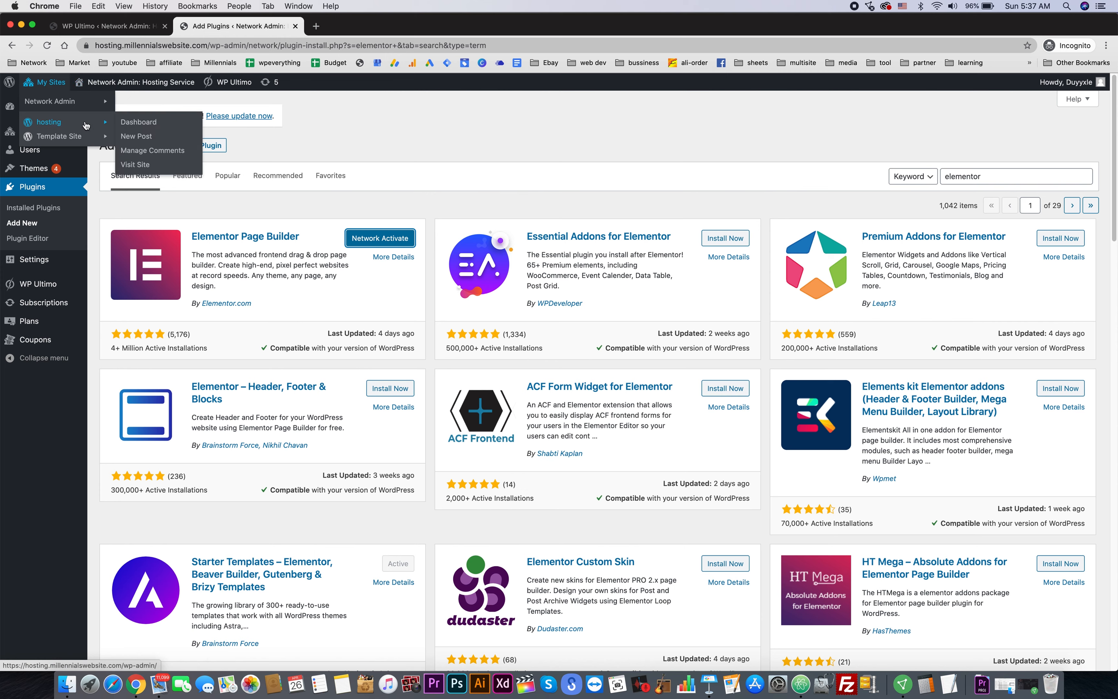
click(129, 123)
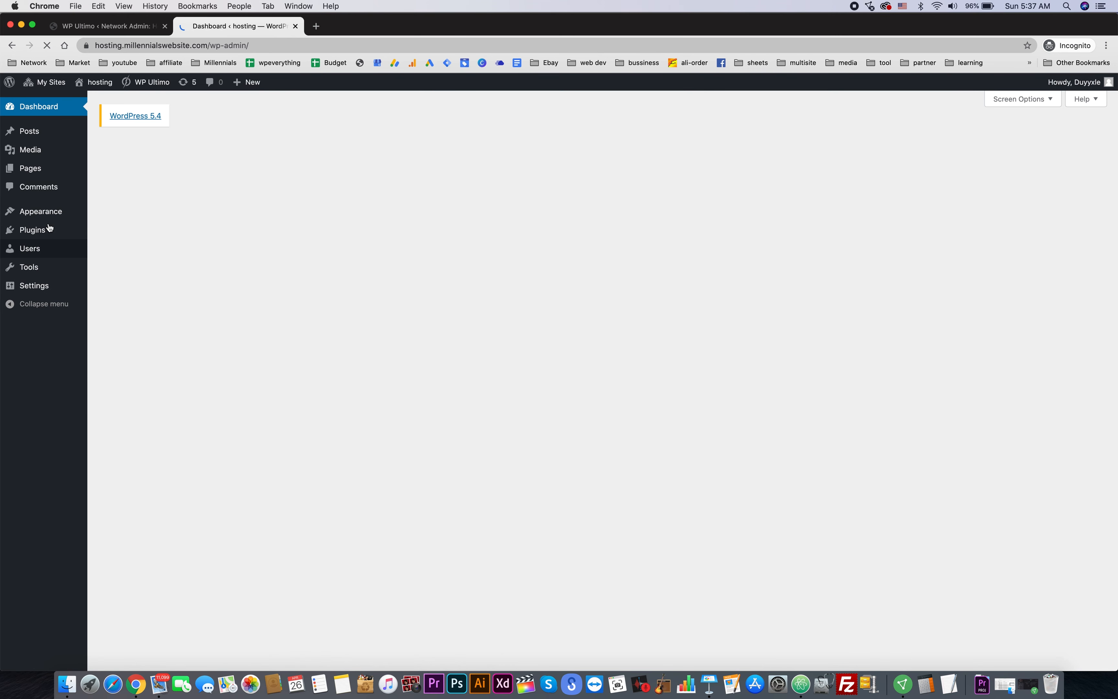
click(43, 228)
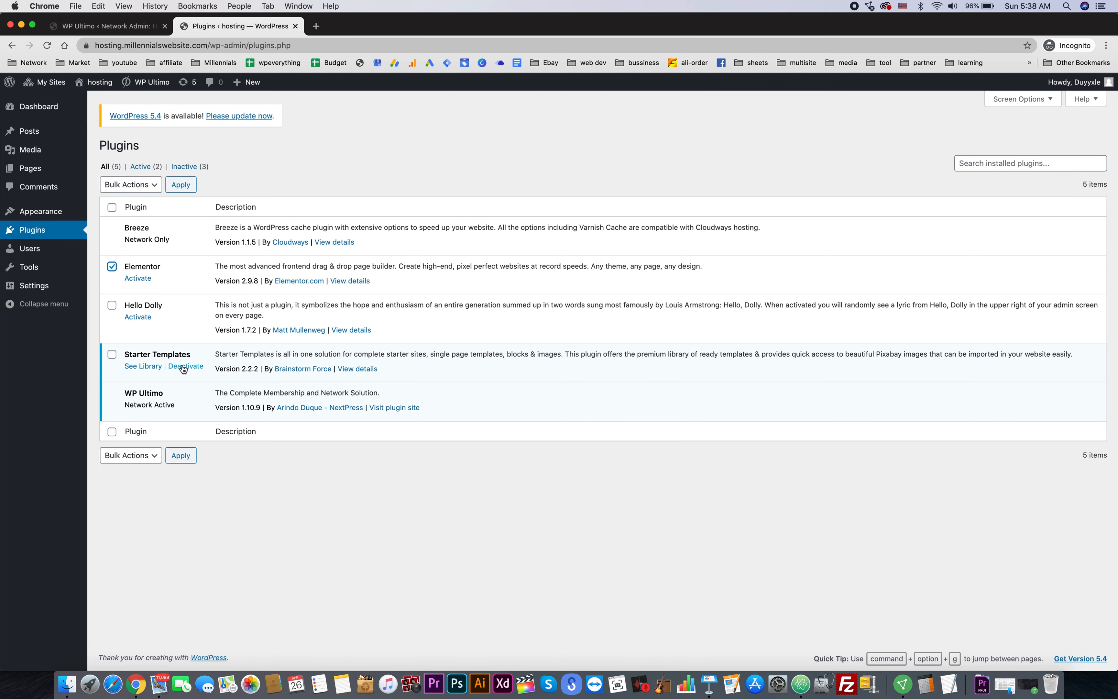
click(138, 278)
mouse_move(69, 129)
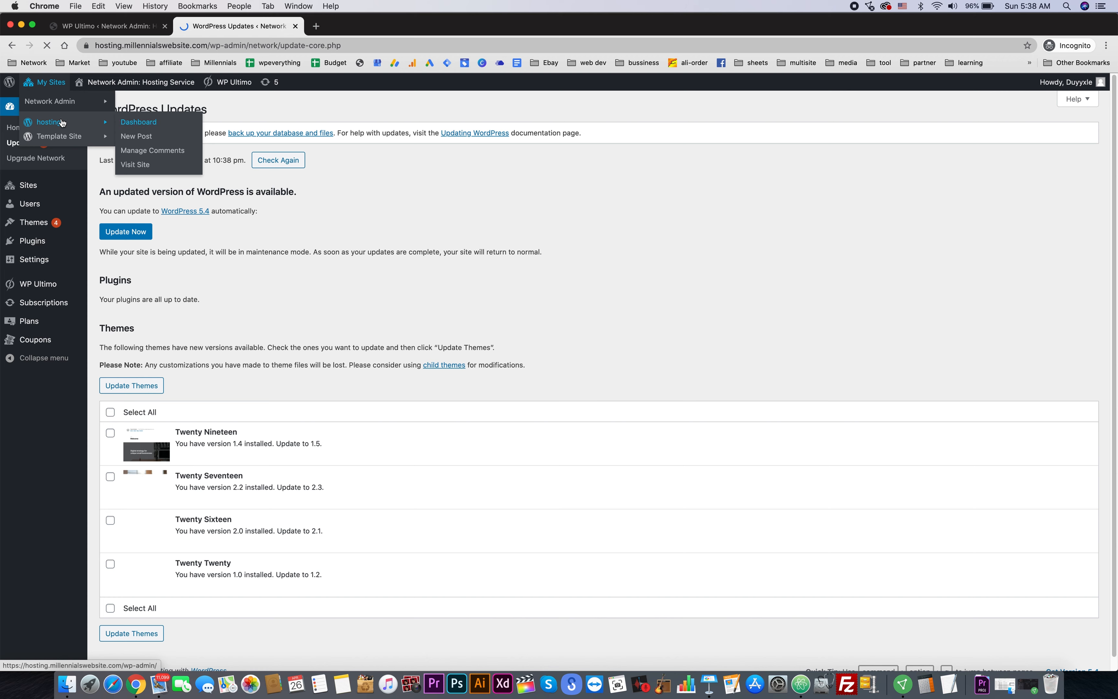
click(167, 123)
mouse_move(130, 322)
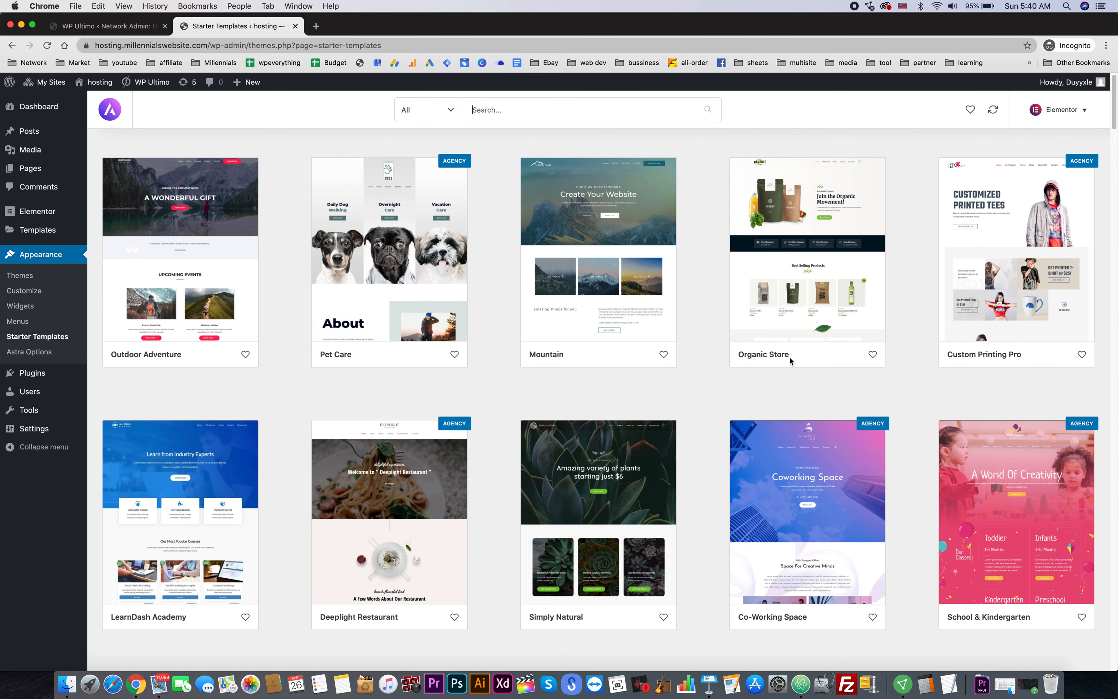
- Search the starter templates for 'digital' and open the Digital Agency template
scroll(703, 344, down, 1)
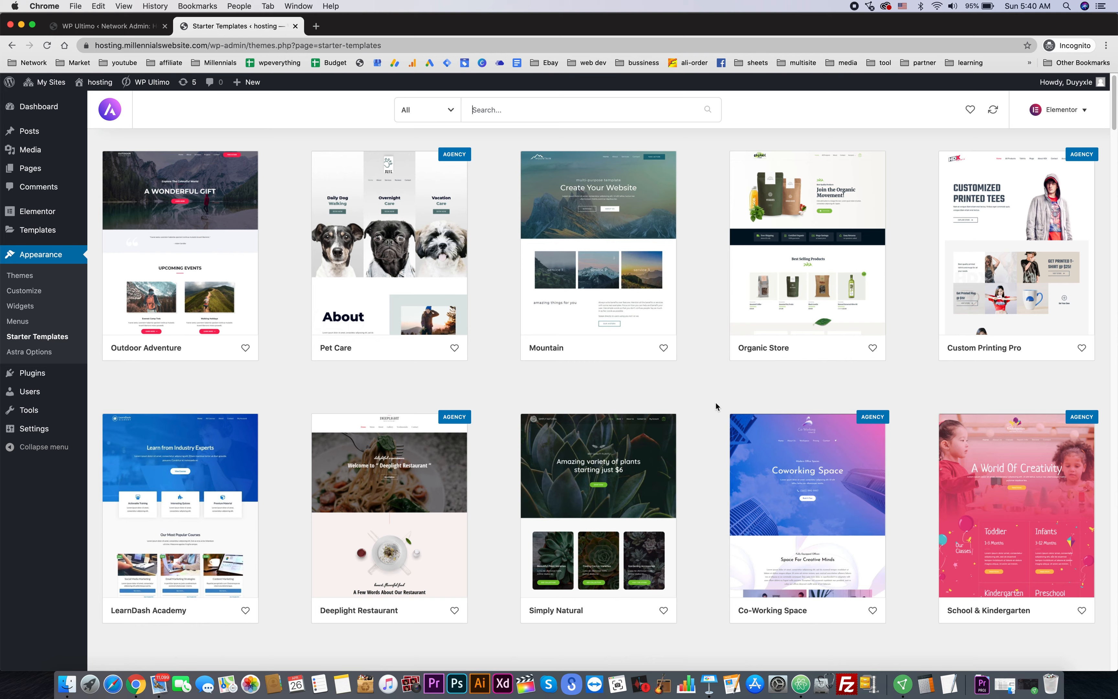
scroll(682, 379, down, 5)
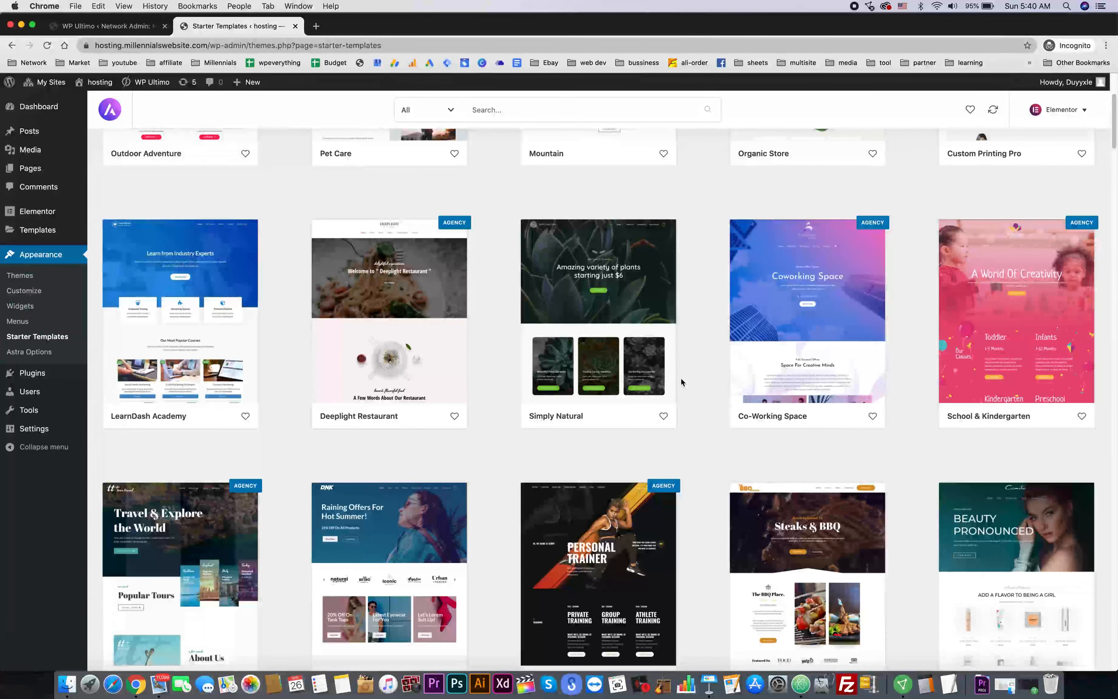
scroll(682, 380, down, 9)
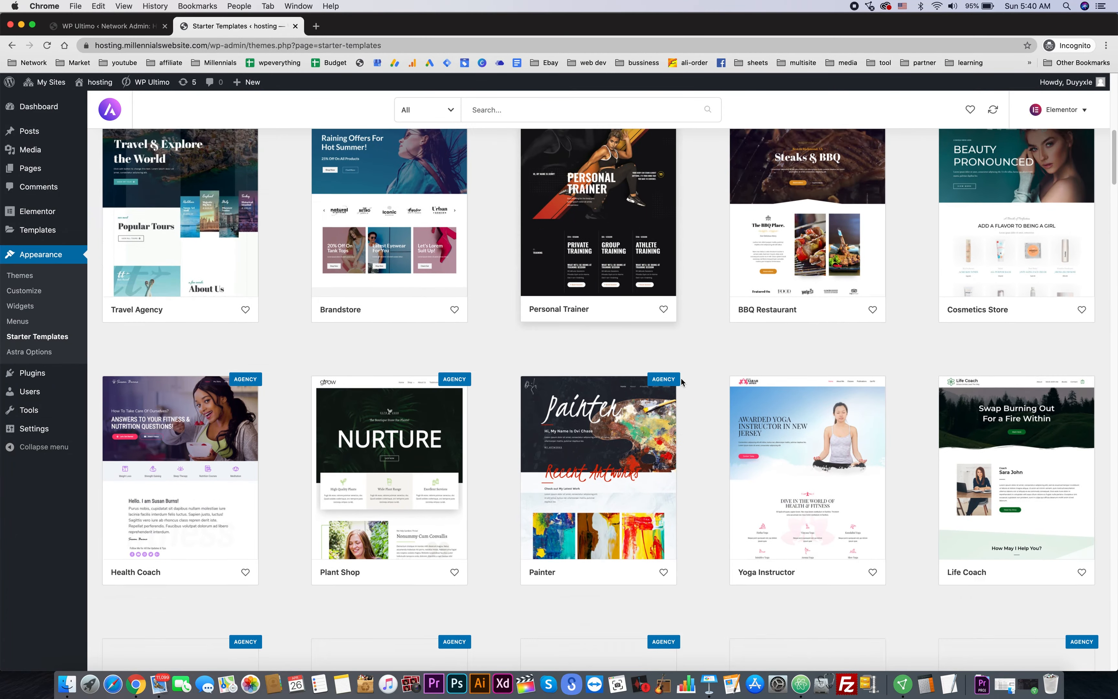
scroll(682, 380, down, 10)
click(549, 110)
text(digital)
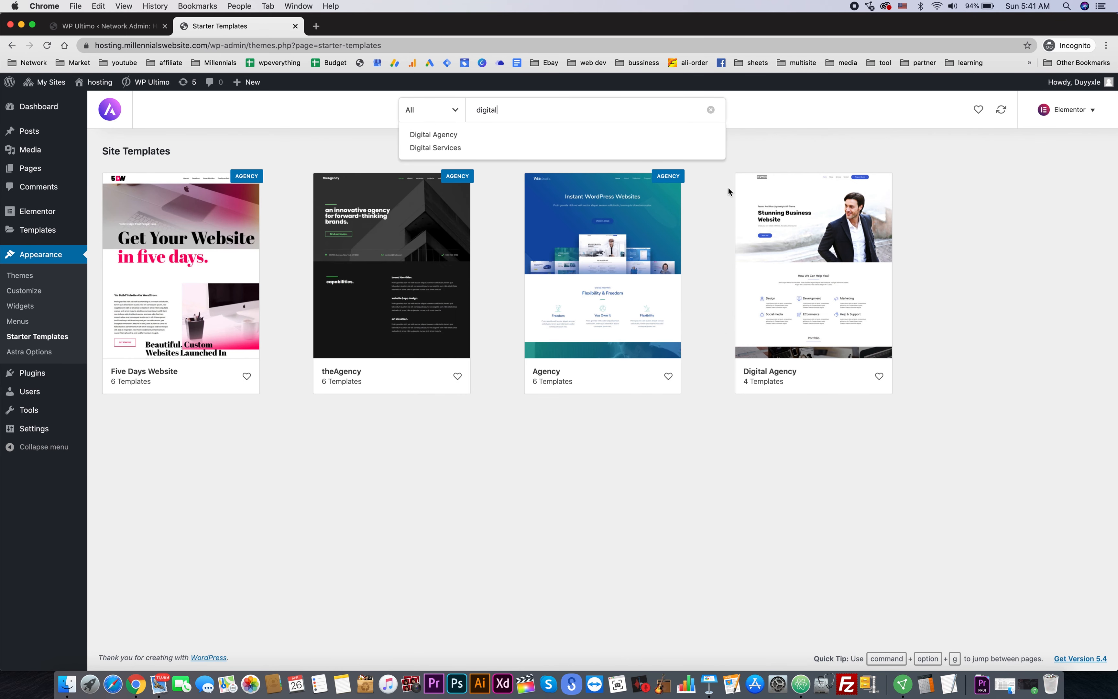
click(811, 277)
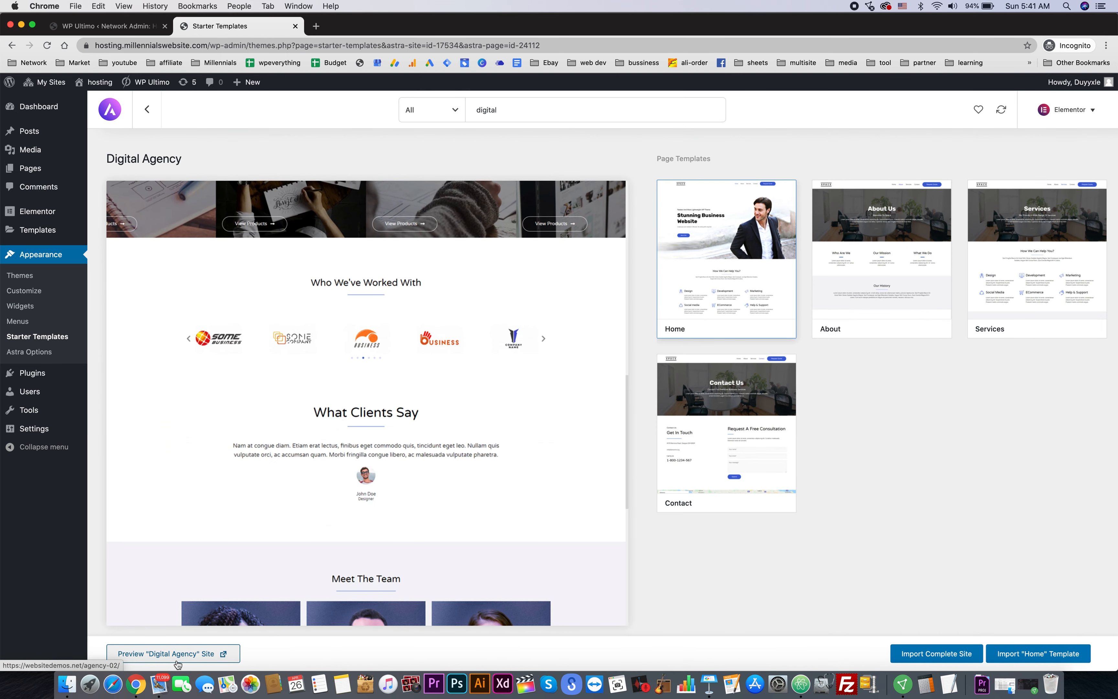
- Preview the full Digital Agency demo site, then return to its import page
click(178, 654)
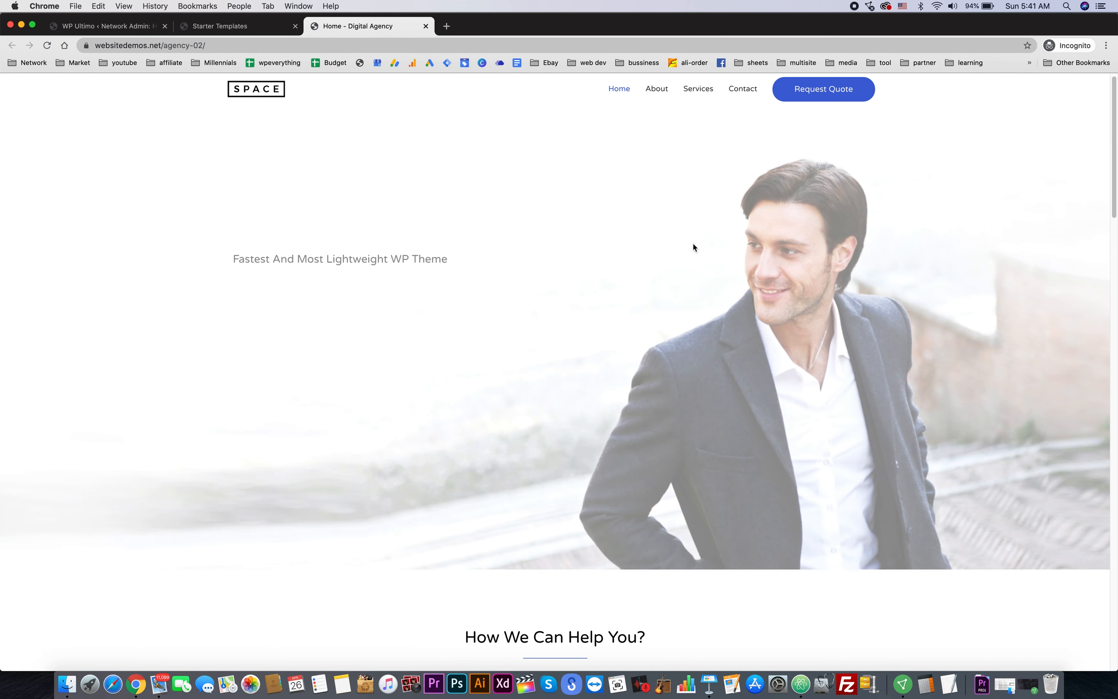
scroll(639, 268, down, 15)
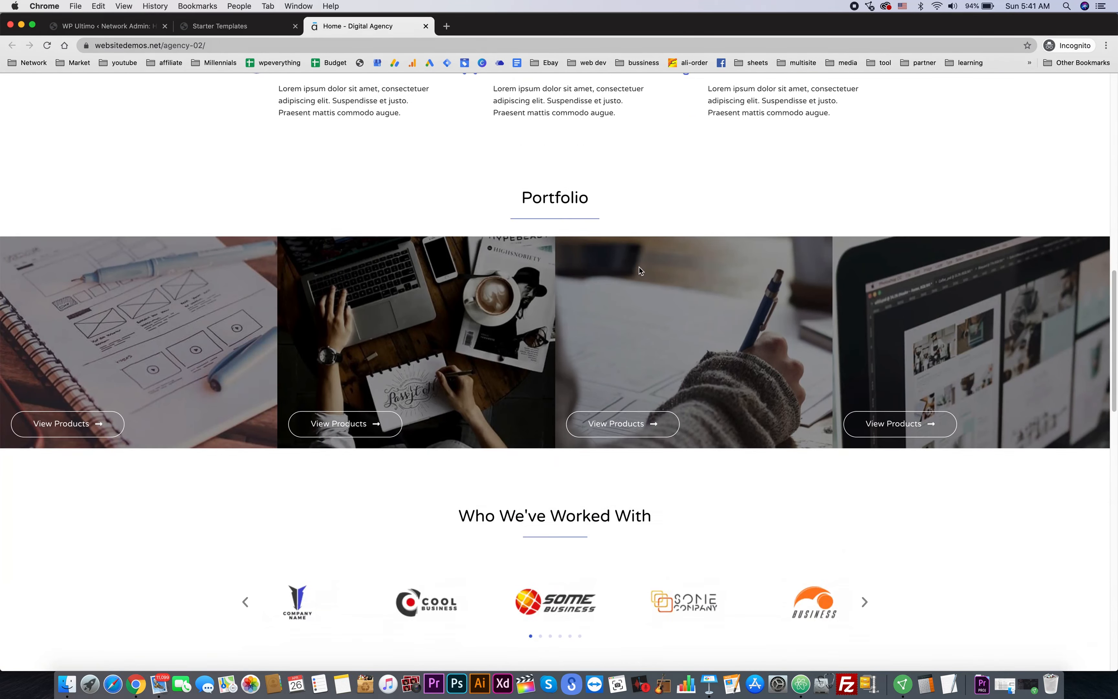
scroll(640, 271, down, 6)
click(219, 26)
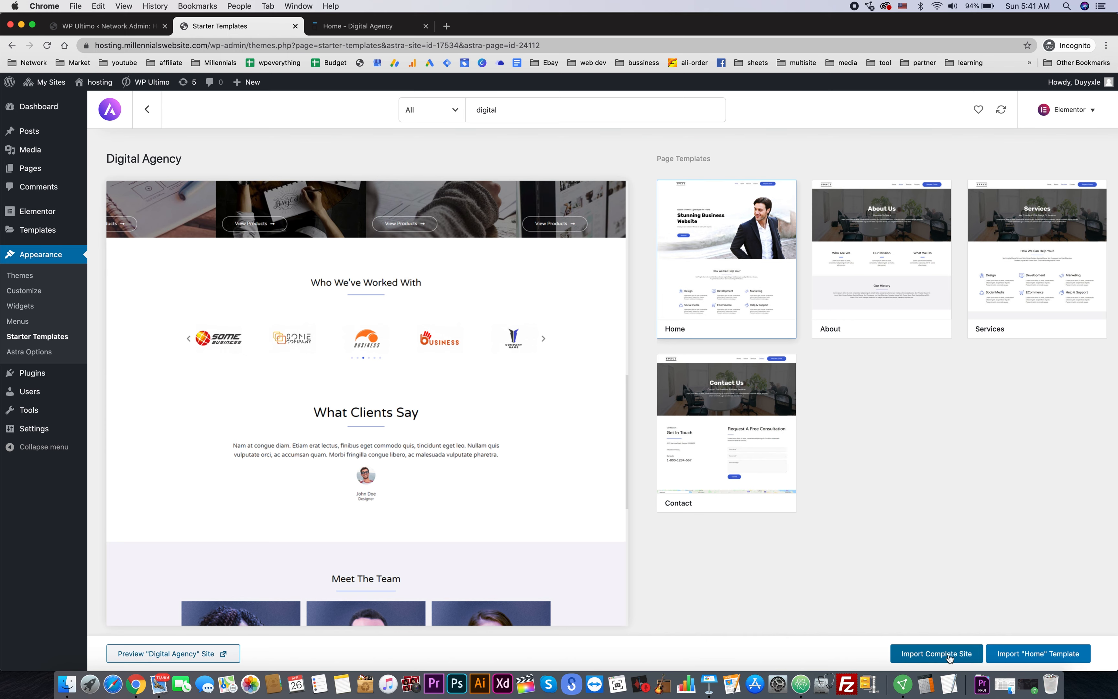
- Import the complete Digital Agency site, deleting the previous import, and open a new page editor
click(950, 657)
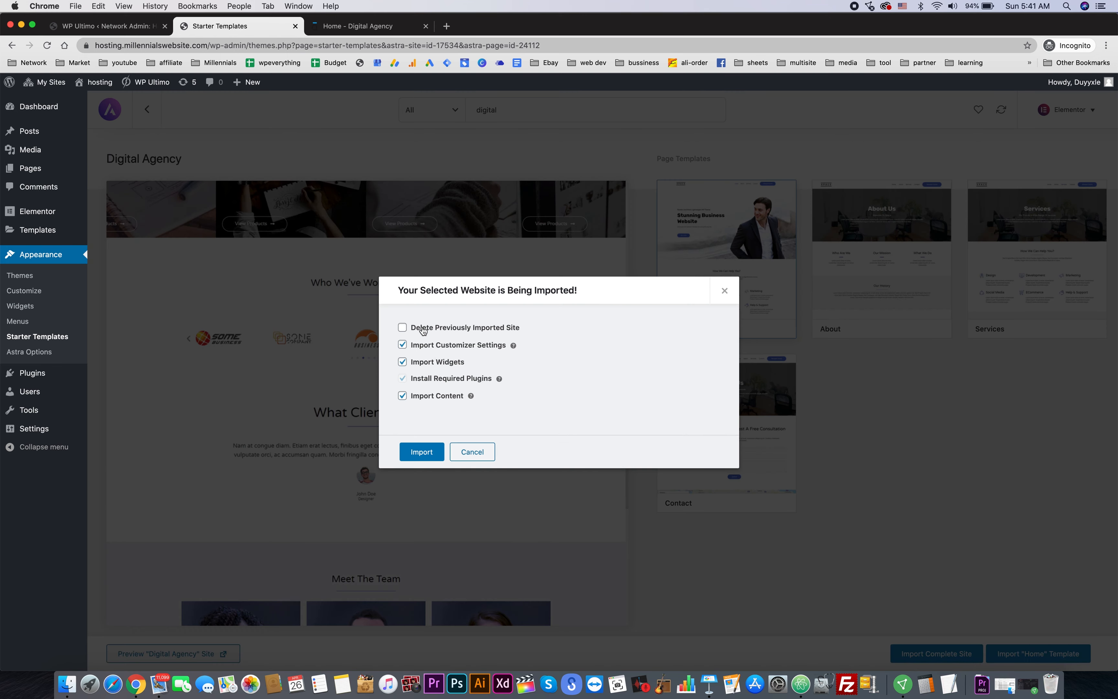
click(470, 329)
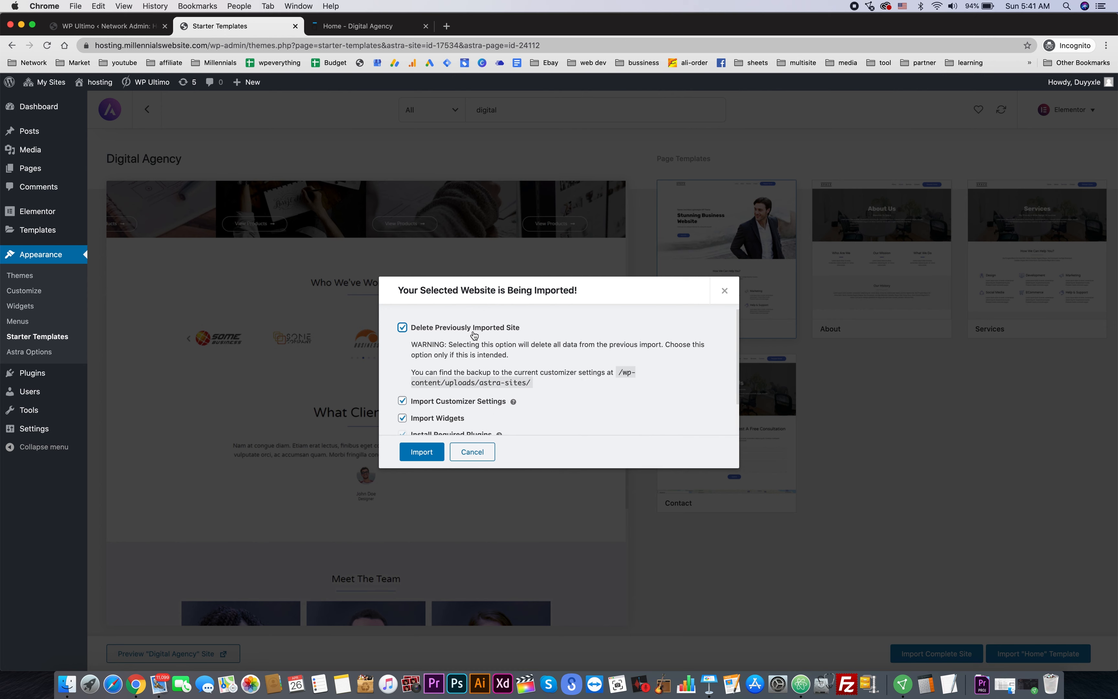
click(419, 454)
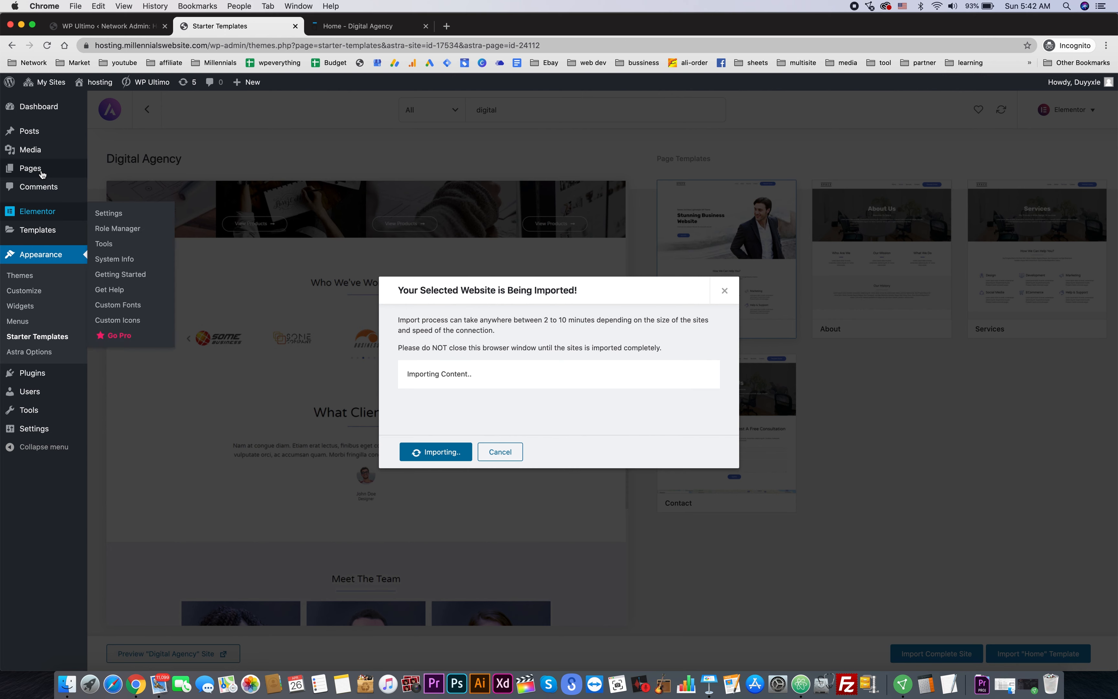
super+click(101, 182)
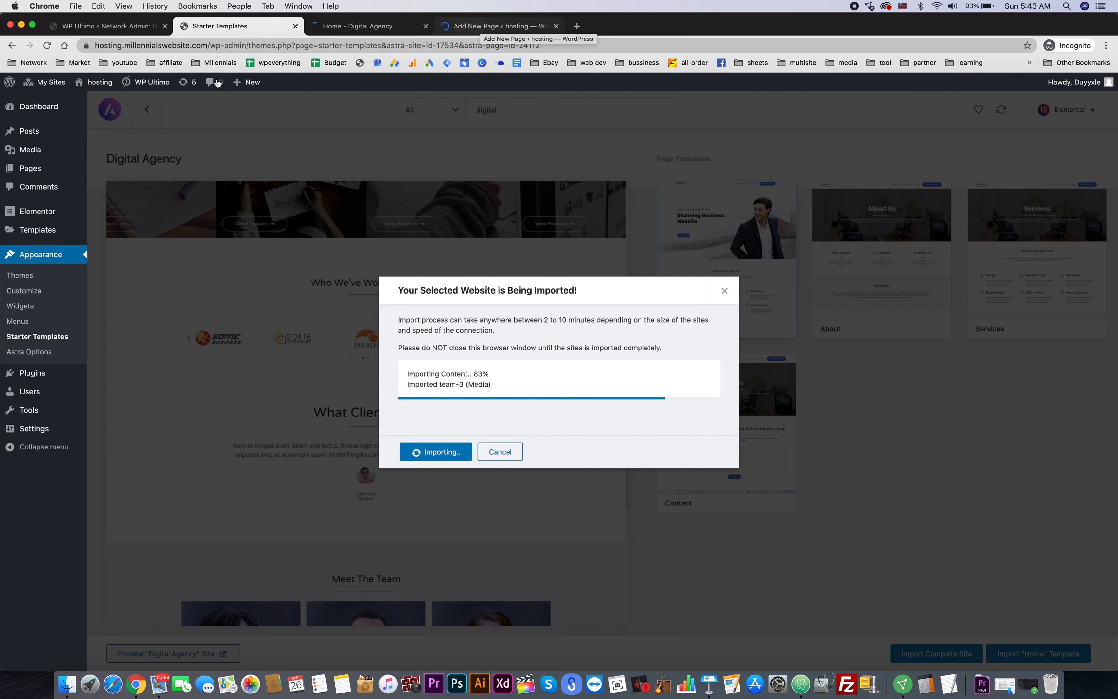
click(492, 26)
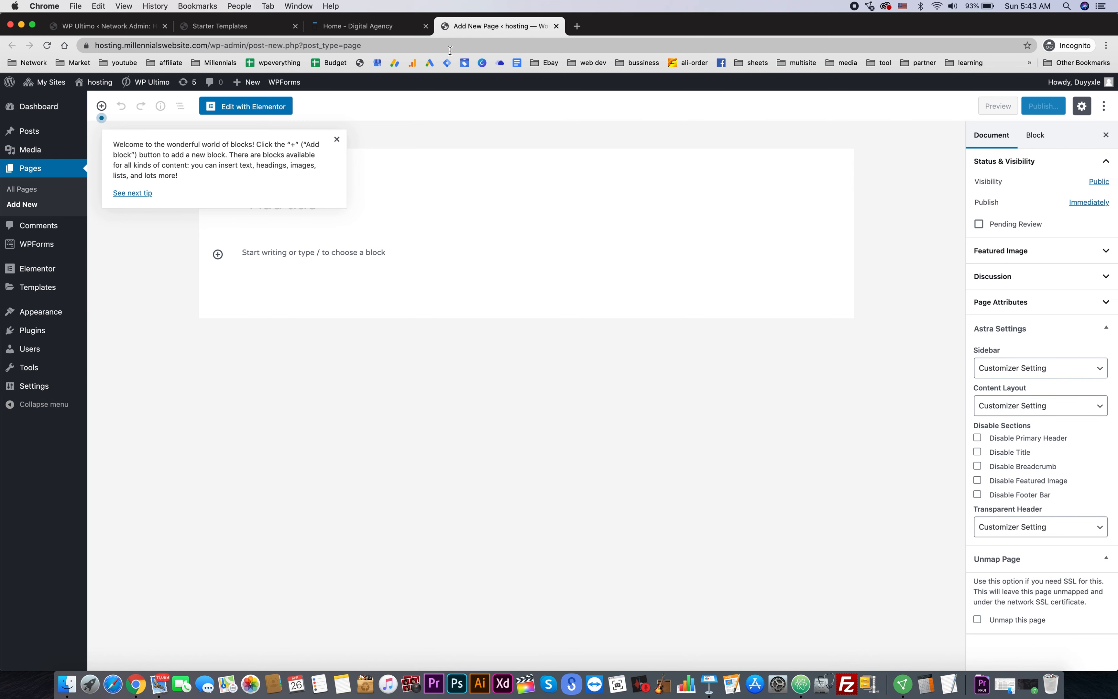
- Dismiss the editor welcome tip and title the new page 'Pricing'
click(337, 139)
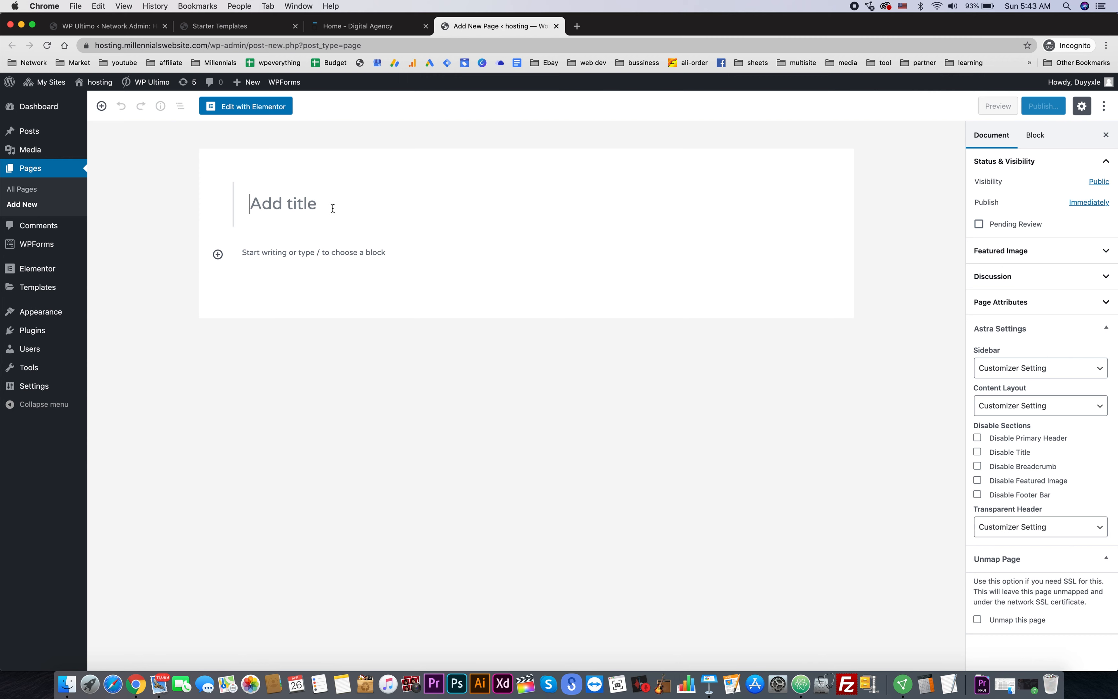
text(Pricing)
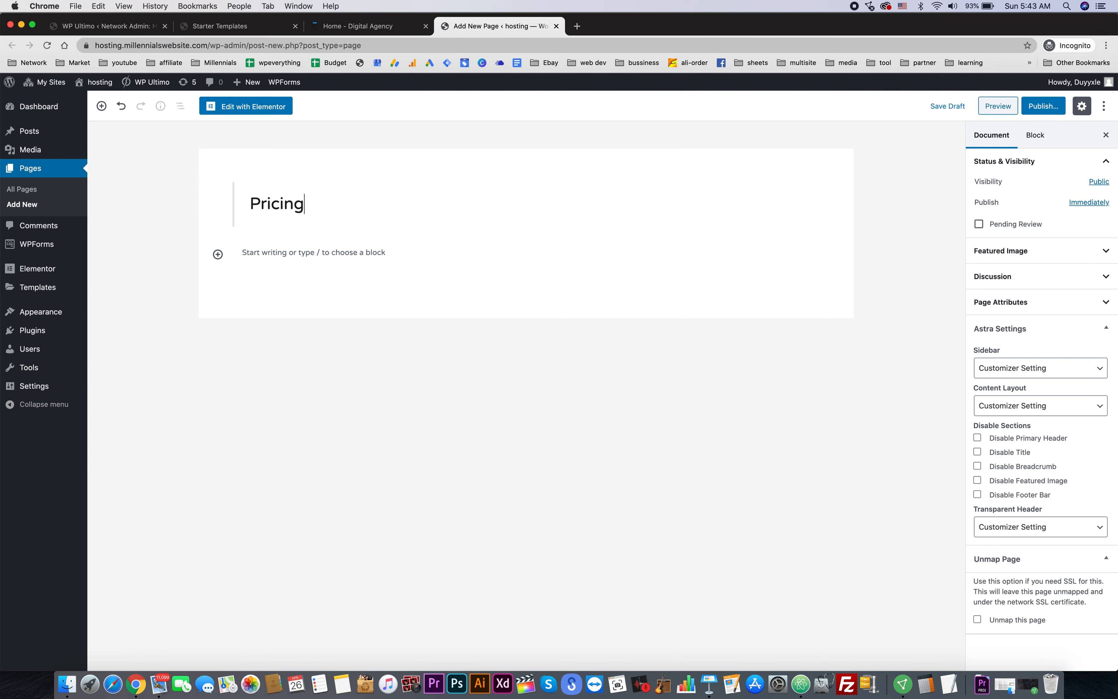
click(233, 27)
click(508, 25)
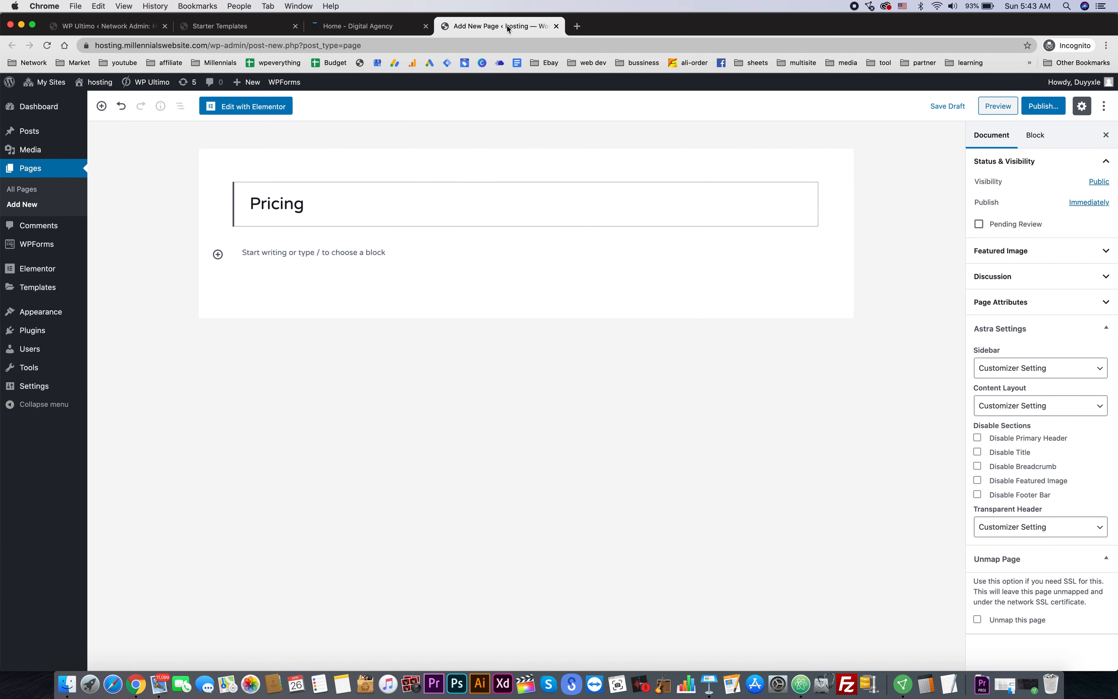
- Open WP Ultimo Settings and a second new page in separate tabs
mouse_move(152, 83)
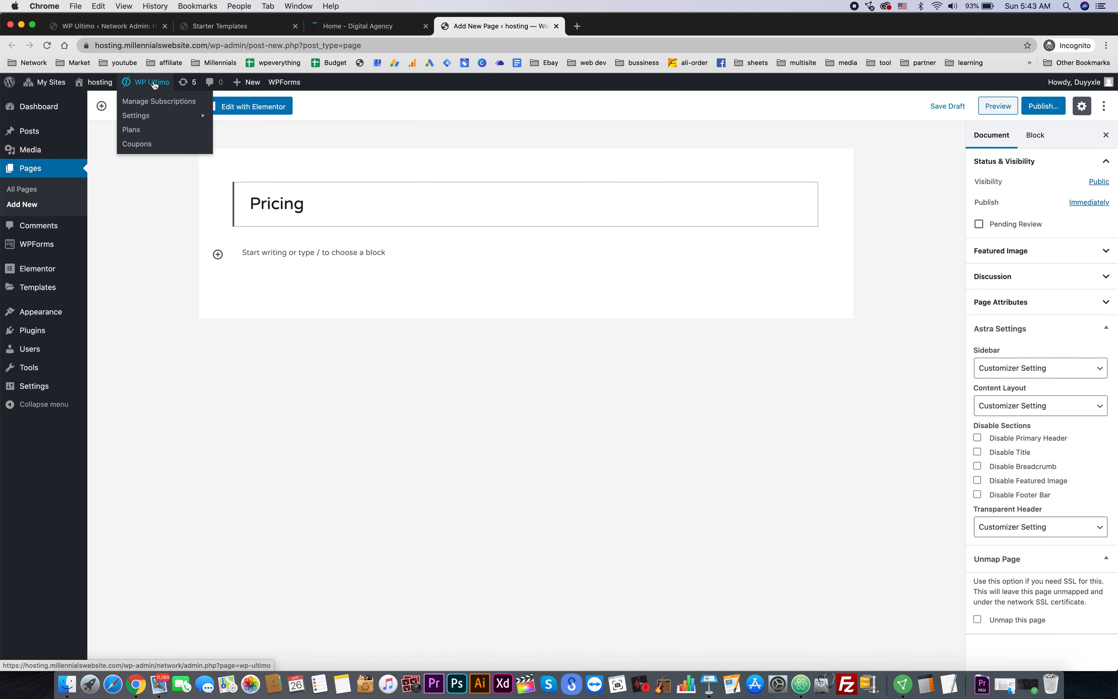
right_click(154, 115)
click(171, 118)
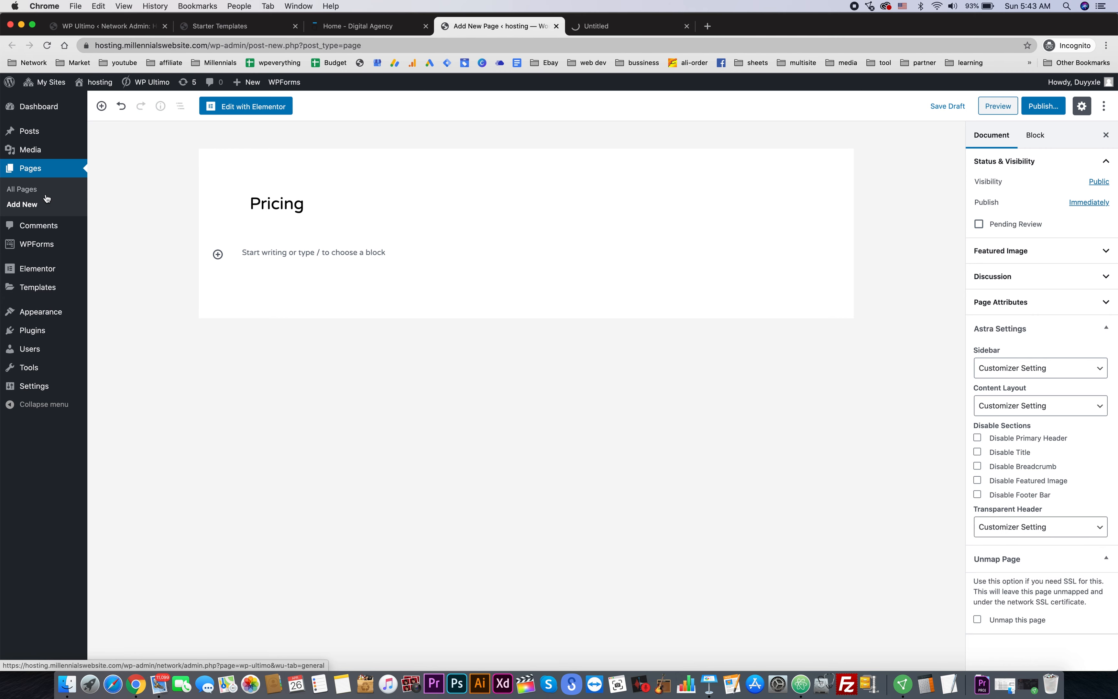
right_click(33, 206)
click(50, 211)
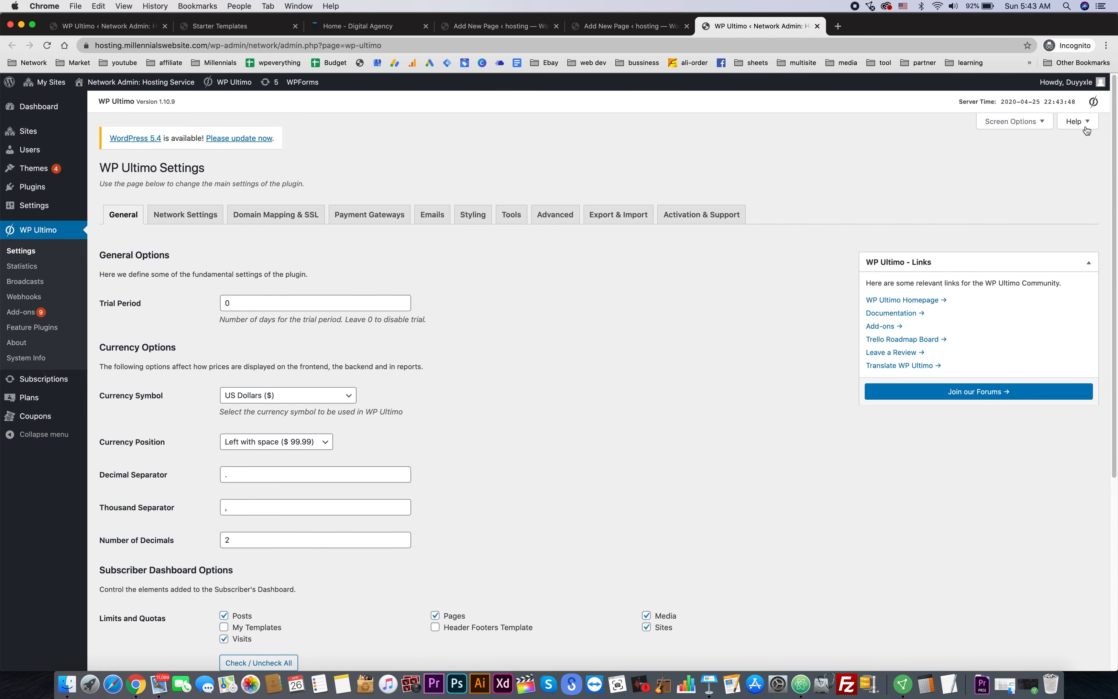
- Select the [wu_pricing_table] shortcode in WP Ultimo's Help shortcode list
click(1076, 121)
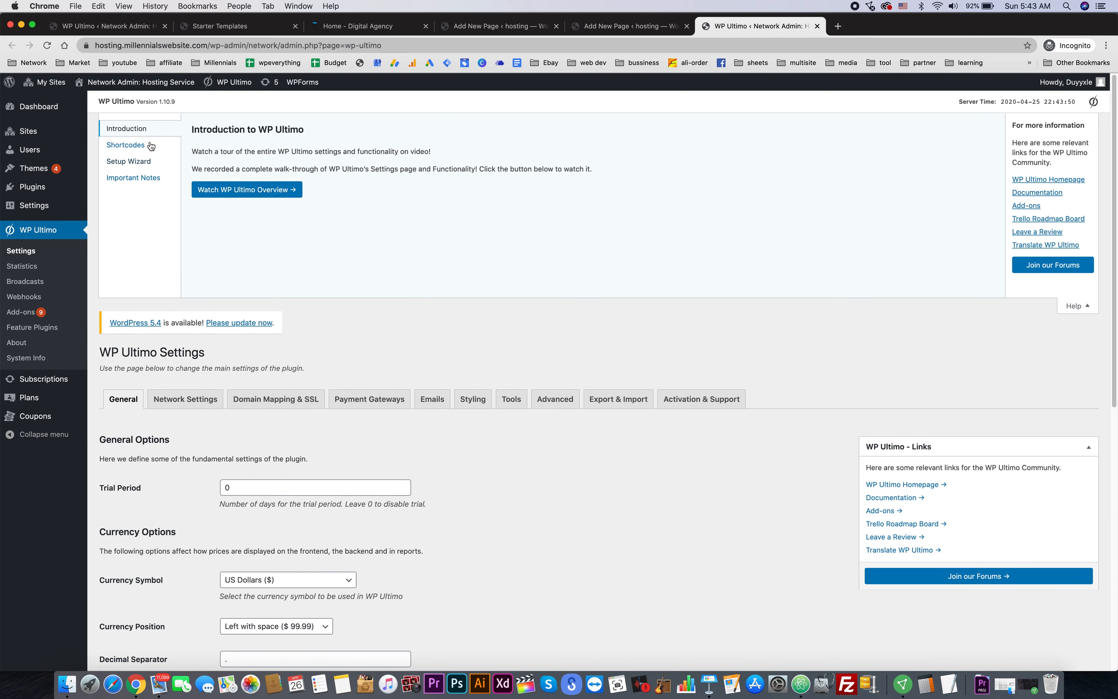
click(126, 146)
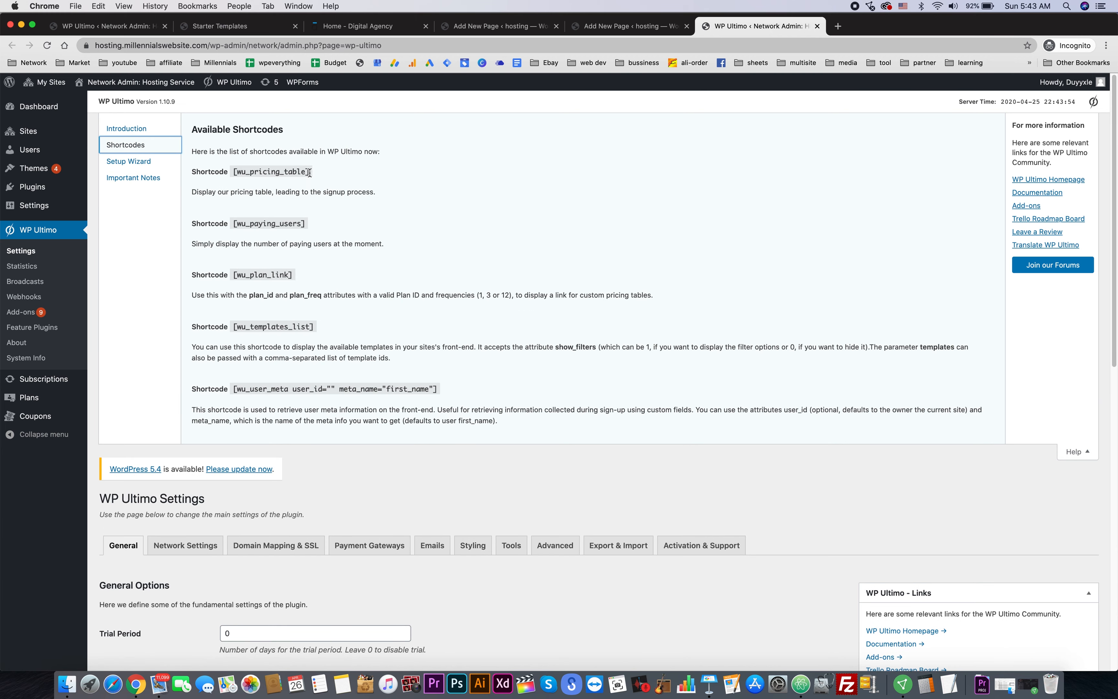
drag(273, 171, 249, 175)
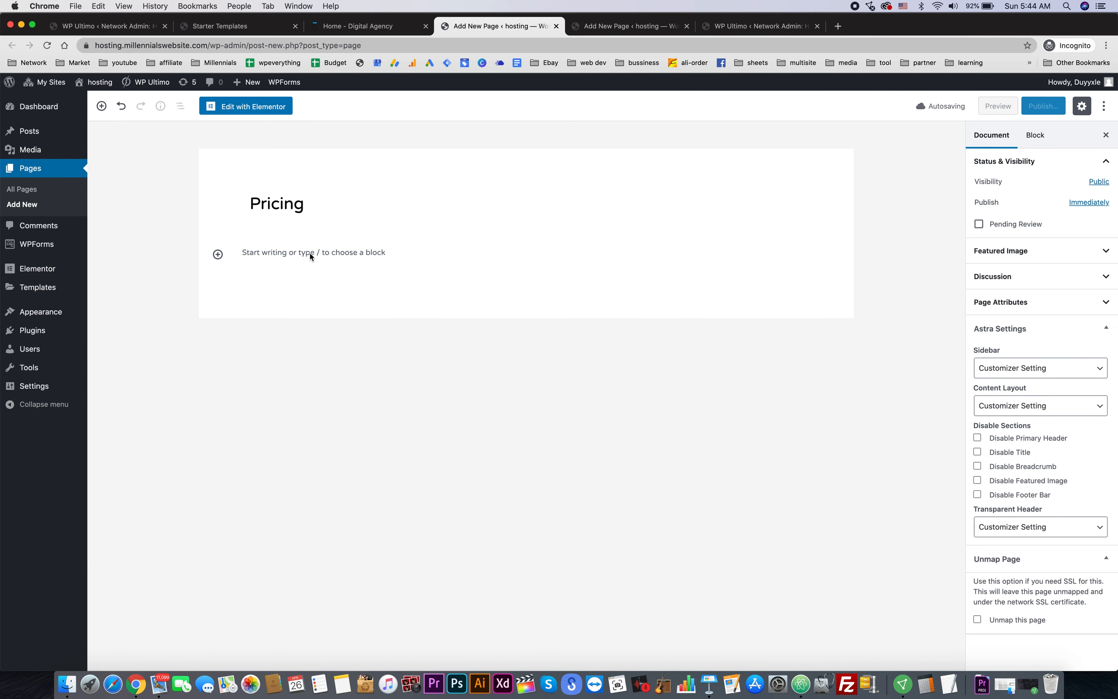
- Paste [wu_pricing_table] into a paragraph in the Pricing page body
click(309, 253)
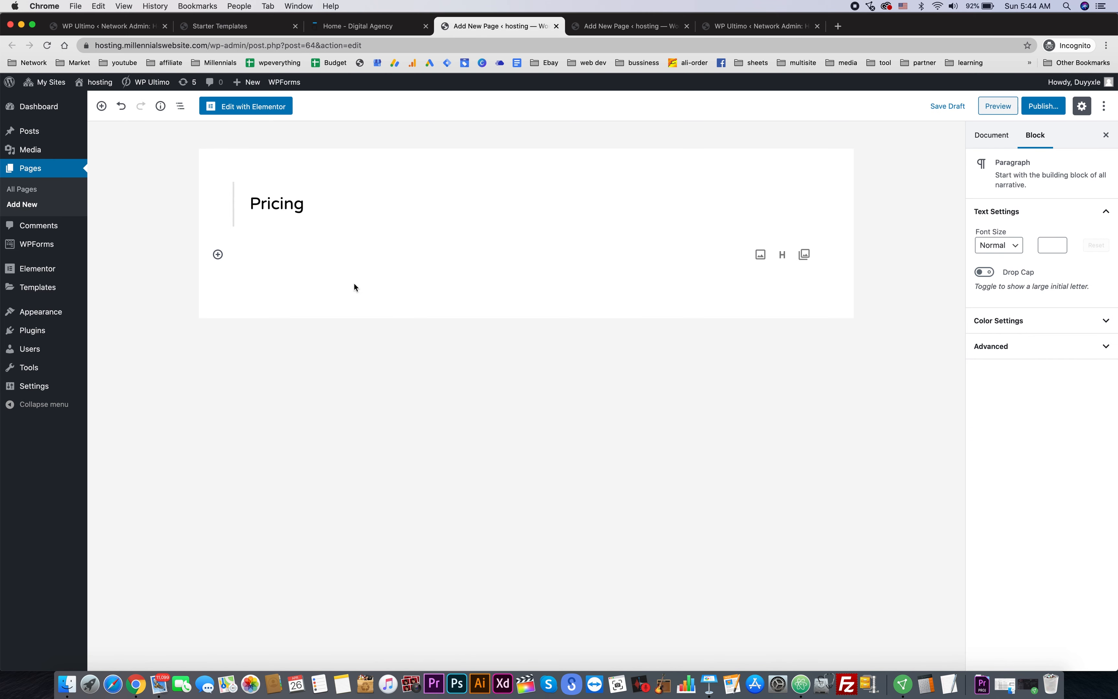
text([wu_pricing_table])
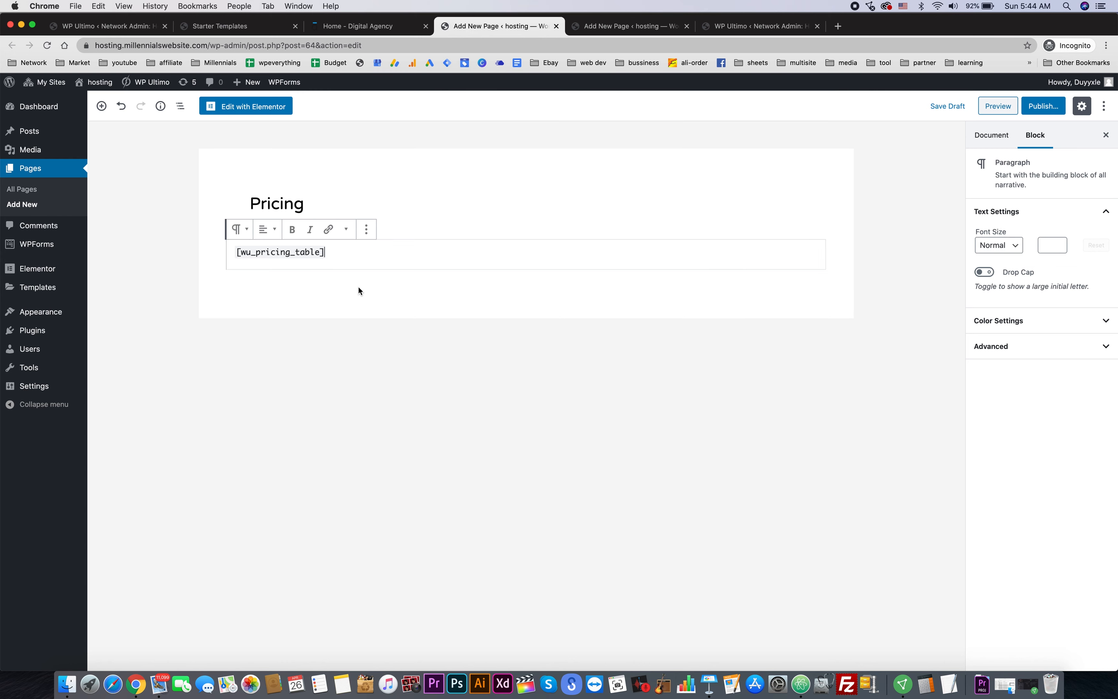
click(575, 438)
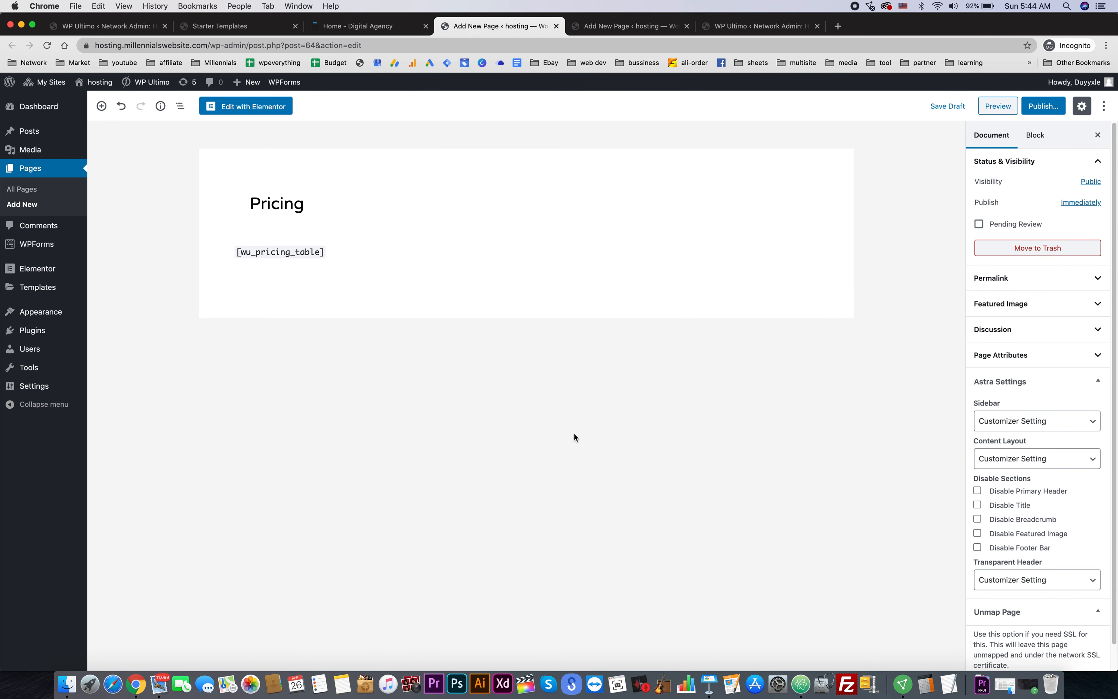
- Set the Astra content layout to Full Width / Contained and disable title and breadcrumb
scroll(1066, 392, down, 1)
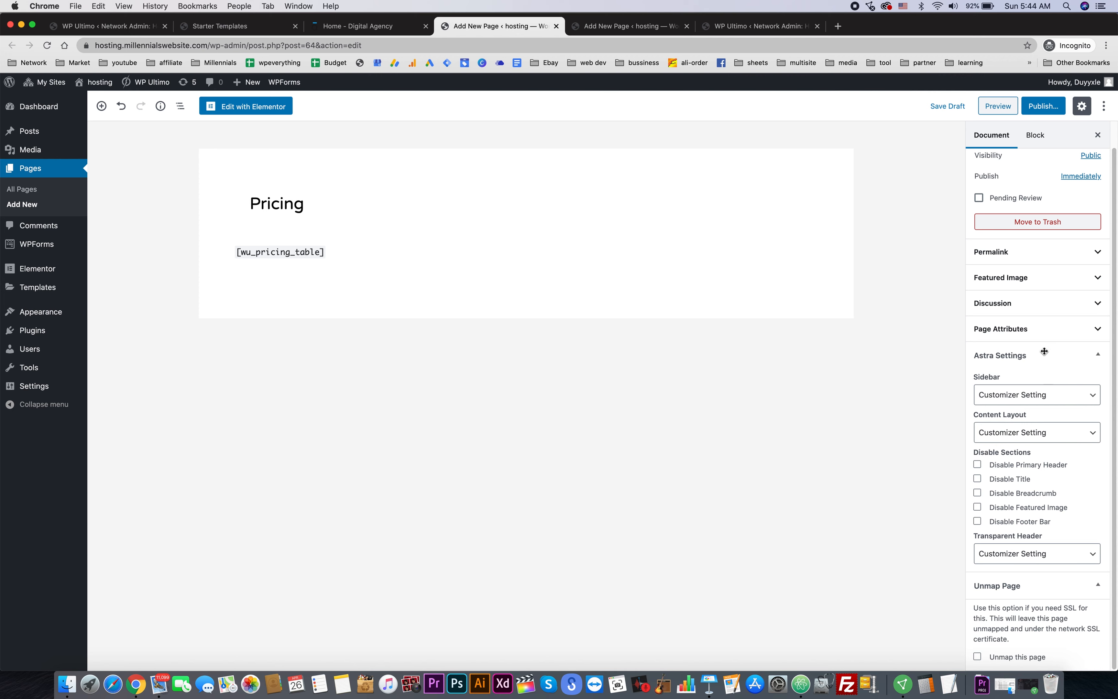
click(1023, 400)
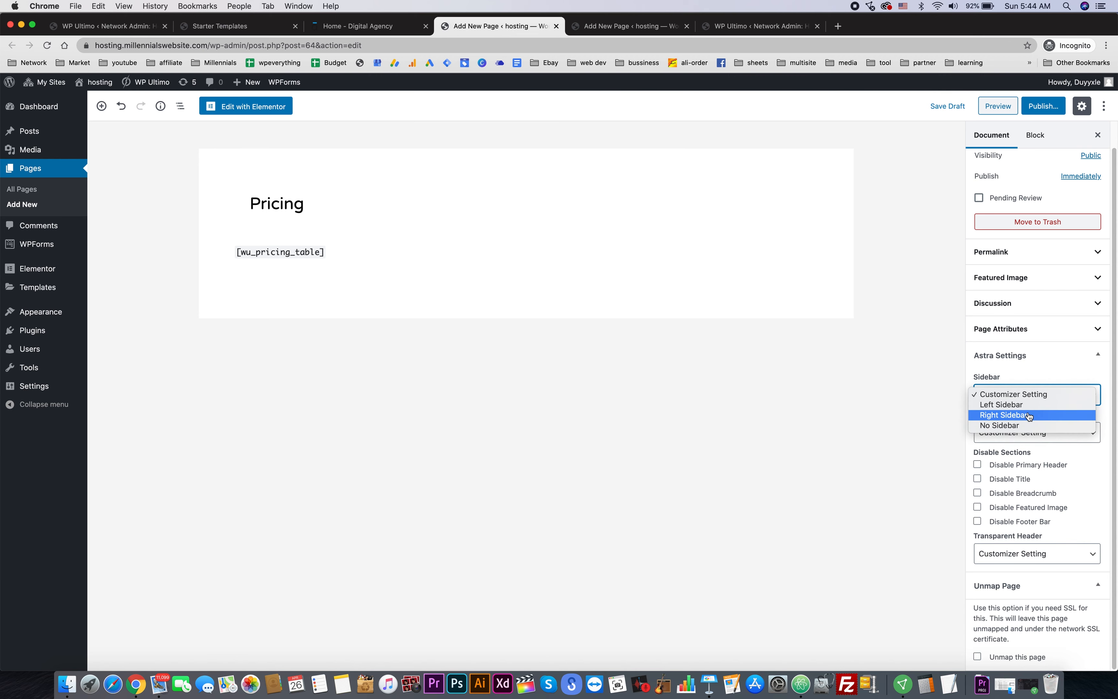
click(1054, 381)
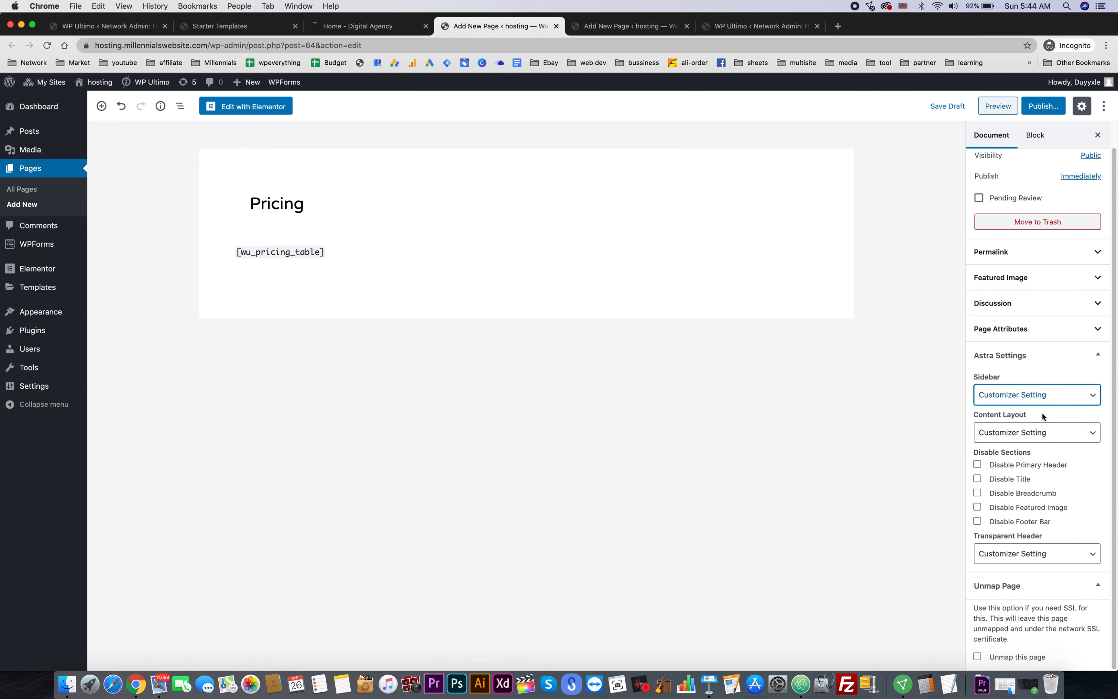
click(1036, 434)
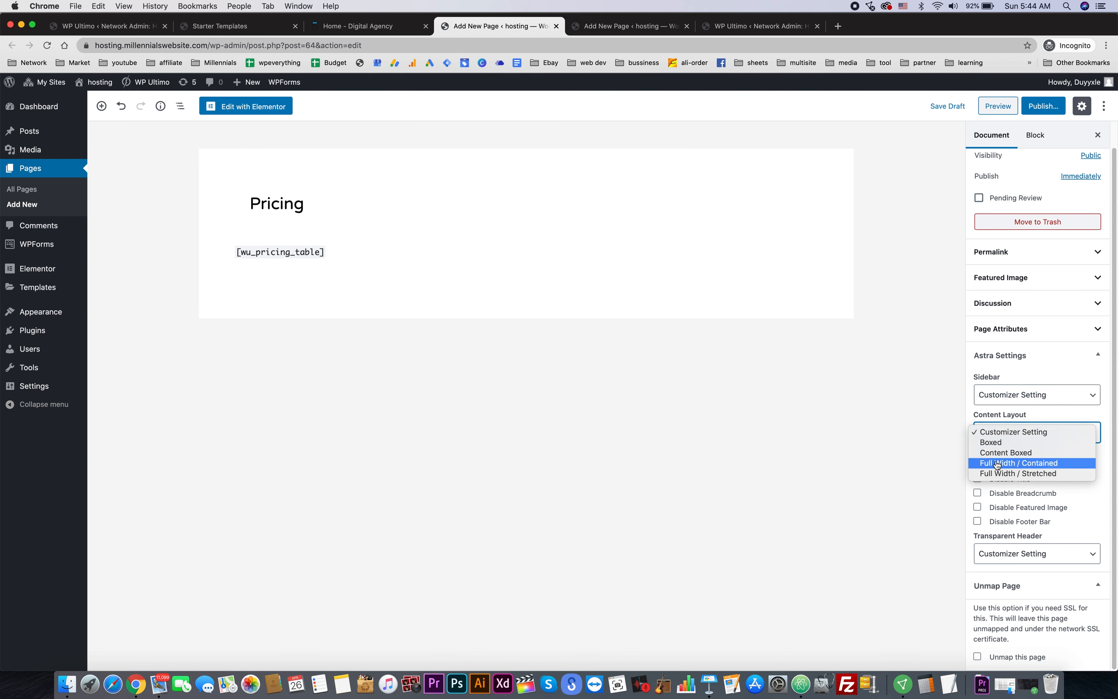
click(1039, 464)
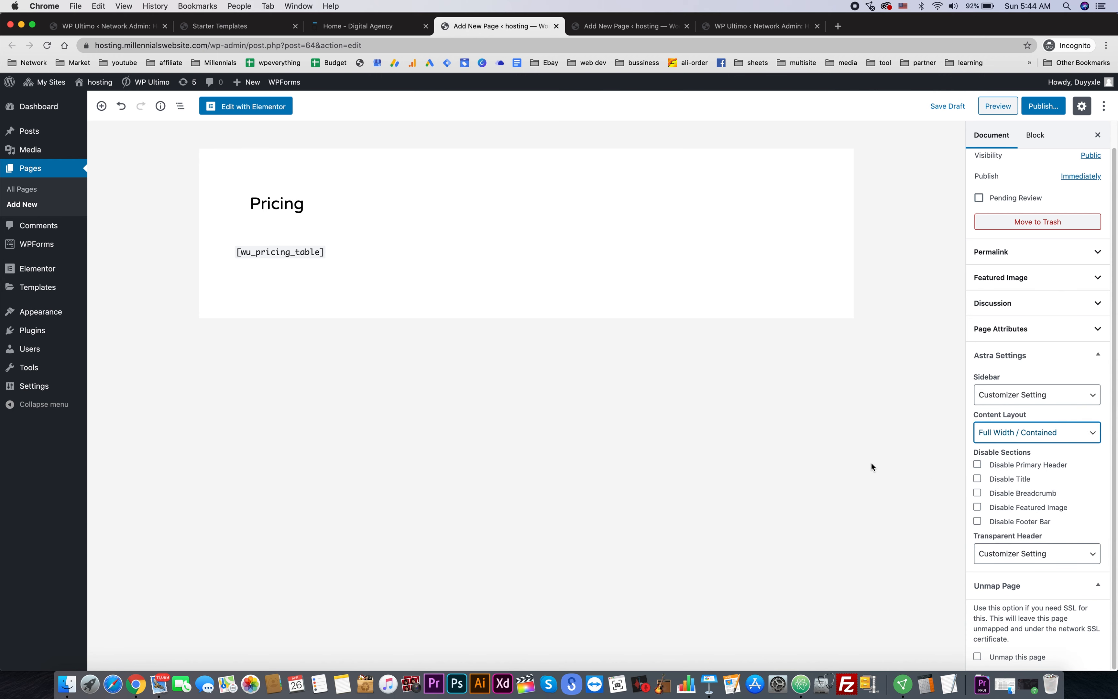
click(1003, 479)
click(1017, 495)
- Publish the Pricing page and move to the second blank page editor
click(1046, 106)
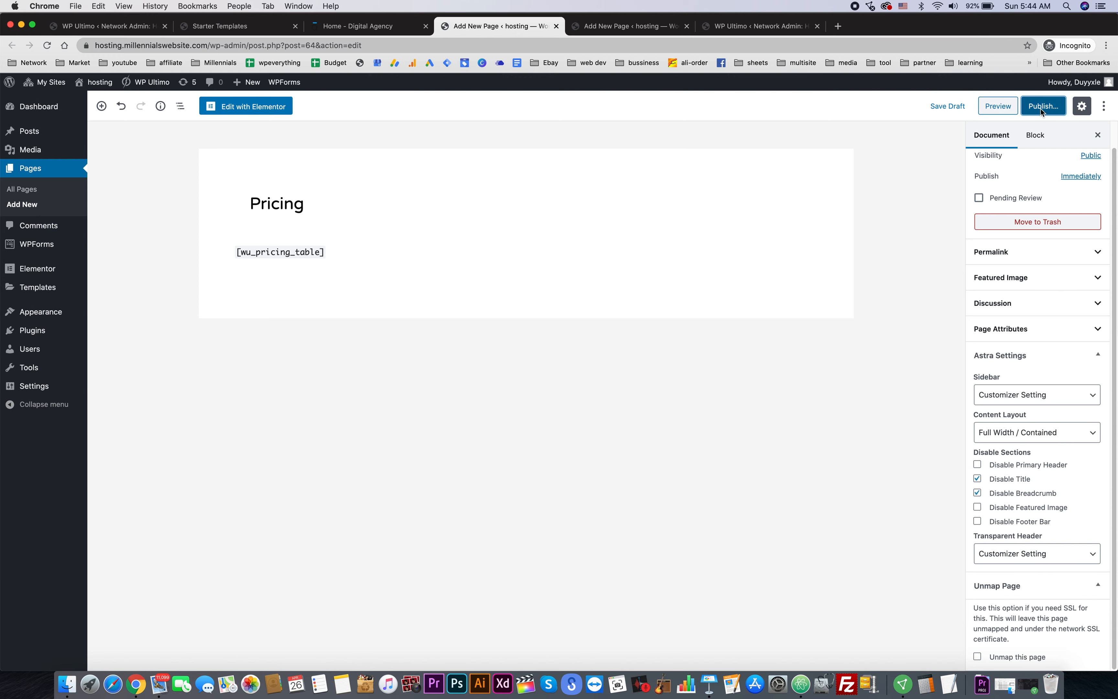
click(1046, 107)
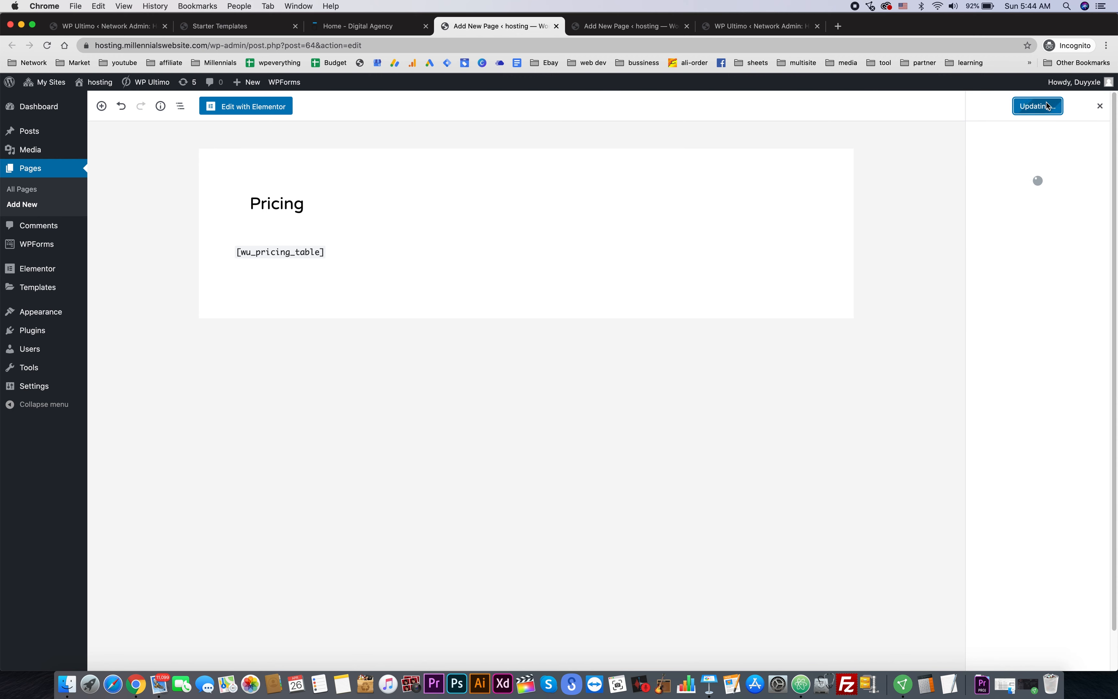
click(626, 26)
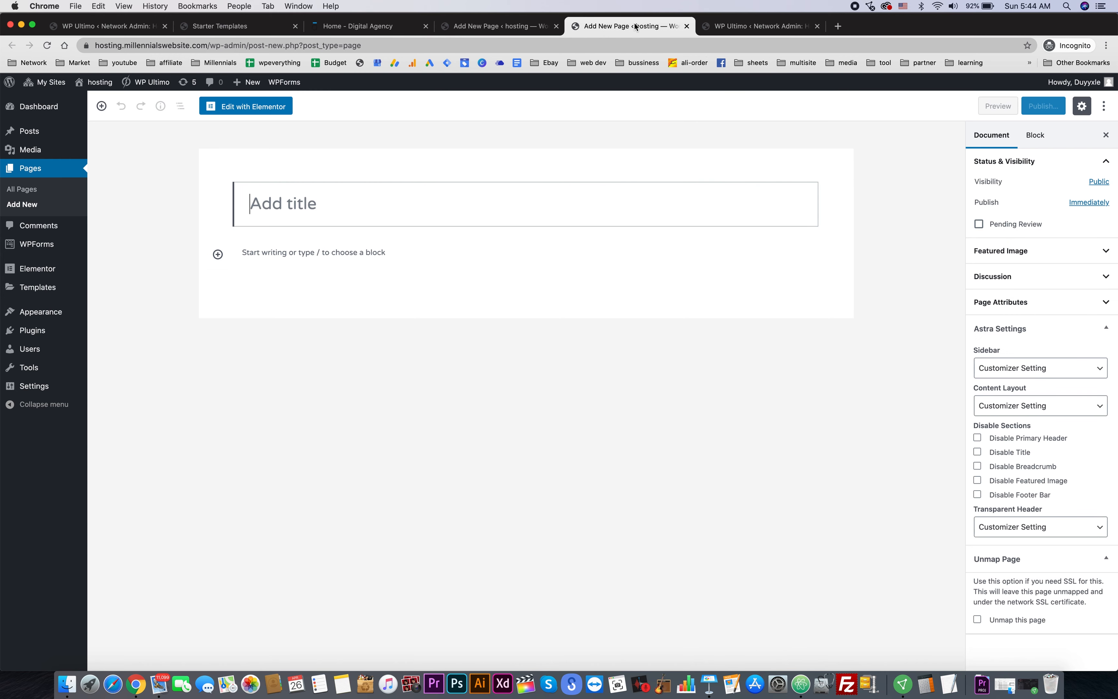
- Title the second page 'Demo' and select the [wu_templates_list] shortcode from WP Ultimo's list
text(Demo)
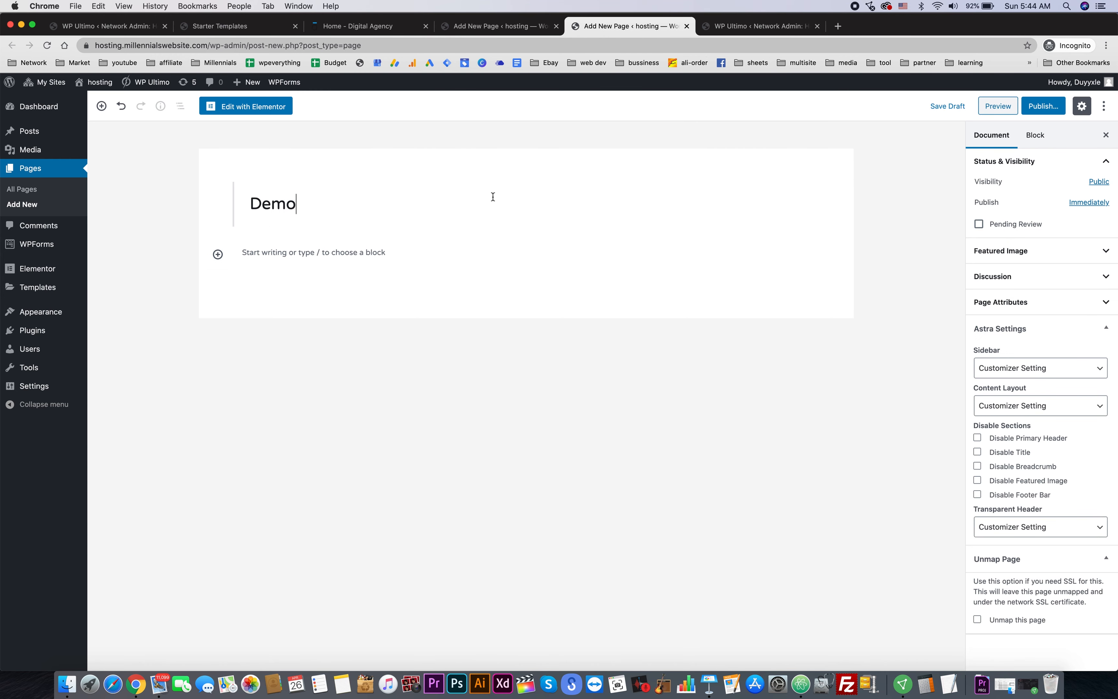
click(751, 27)
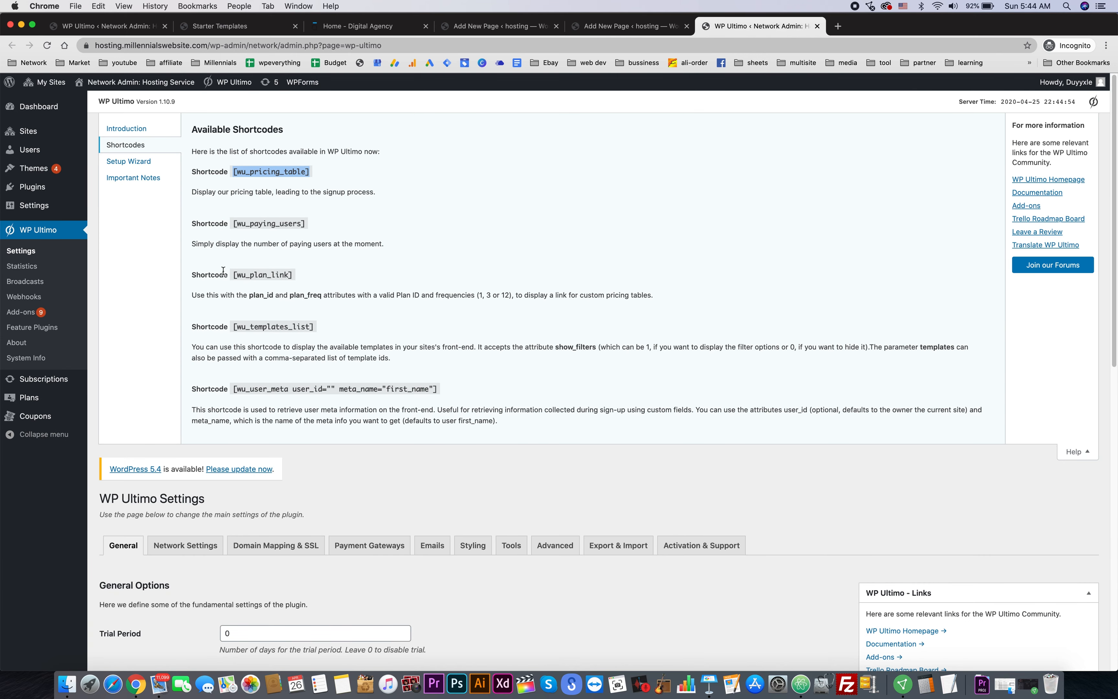
click(232, 274)
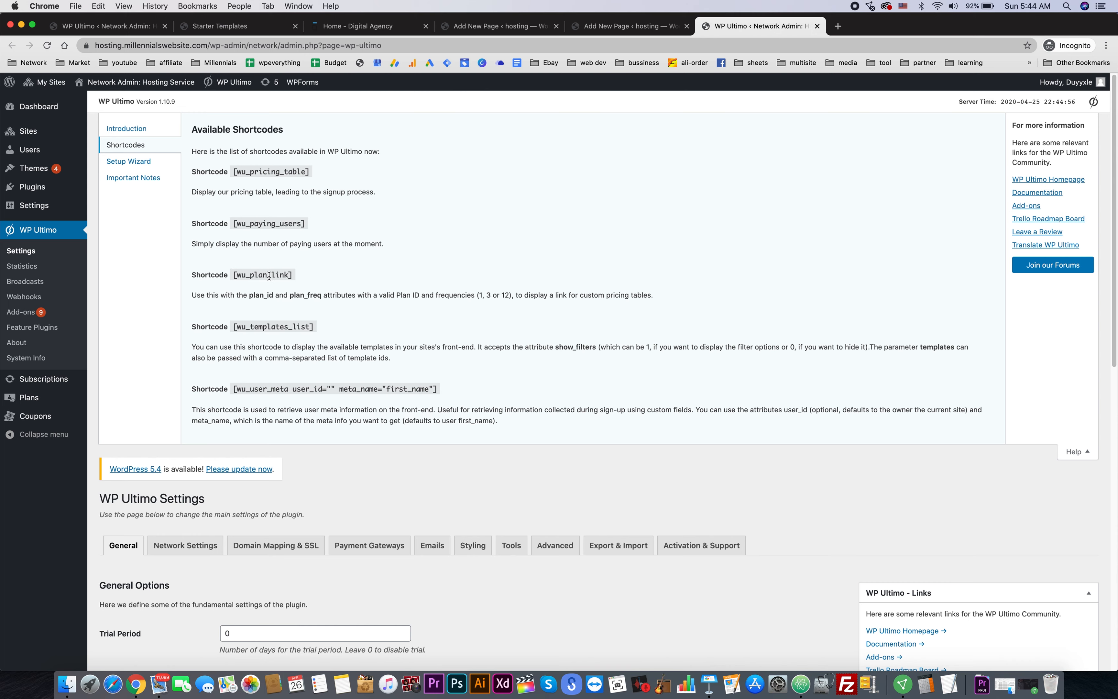
scroll(331, 289, down, 1)
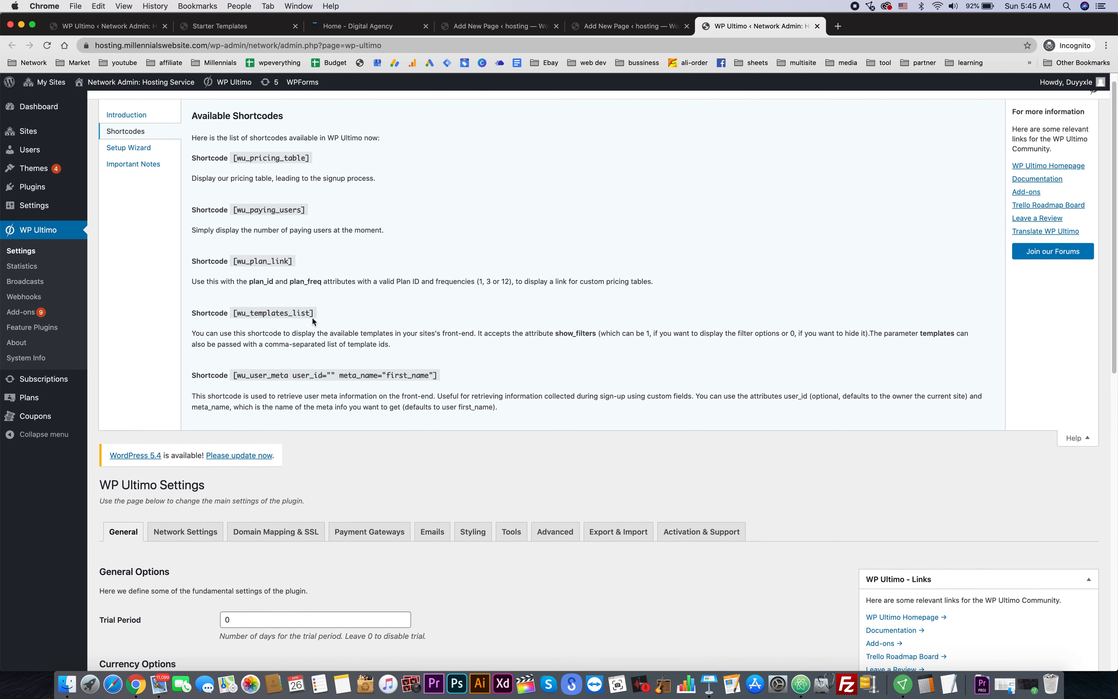
drag(314, 312, 234, 313)
key(super+c)
click(630, 27)
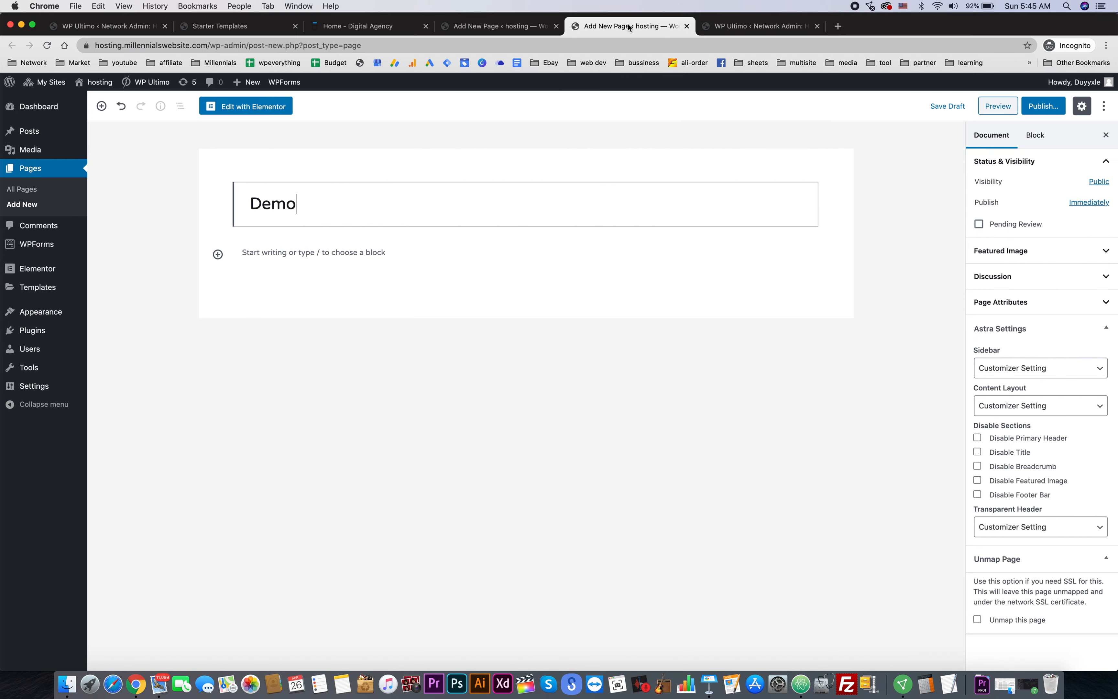
- Paste [wu_templates_list] into the Demo page with Full Width / Contained layout, no title or breadcrumb
click(371, 253)
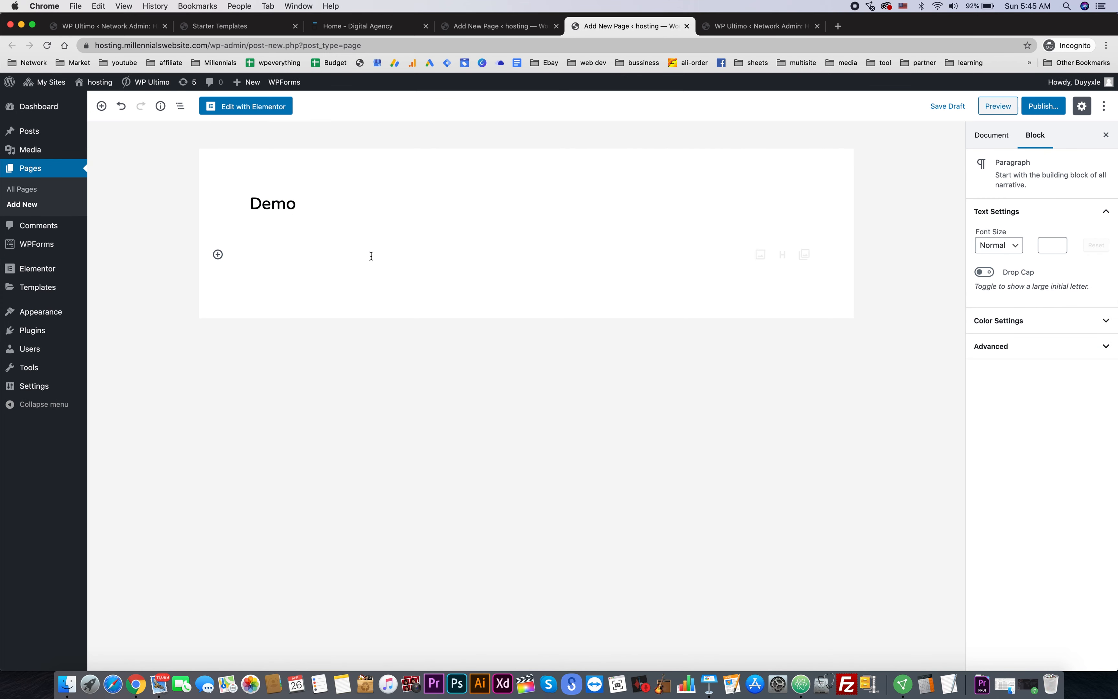
key(super+v)
click(901, 443)
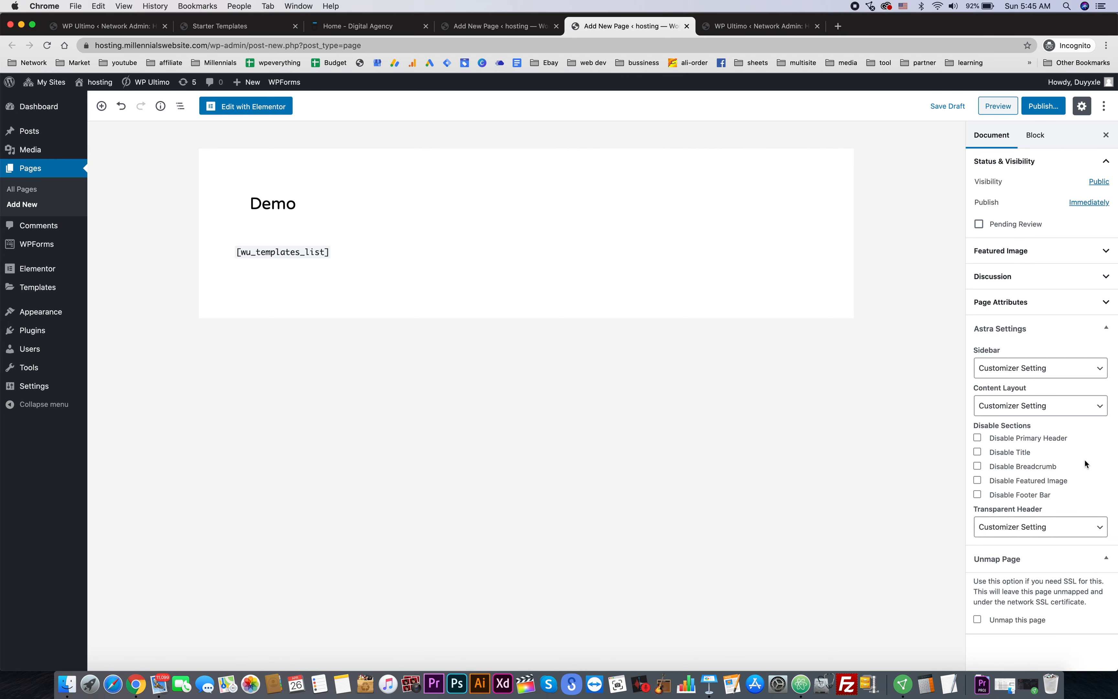
click(1058, 407)
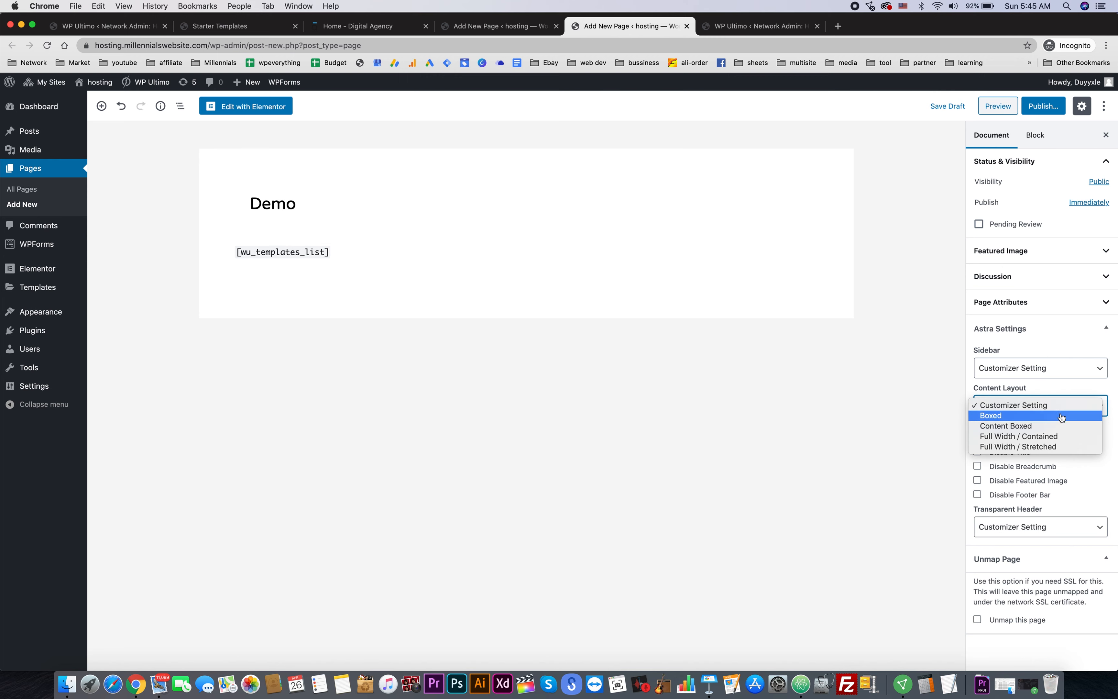
click(1070, 439)
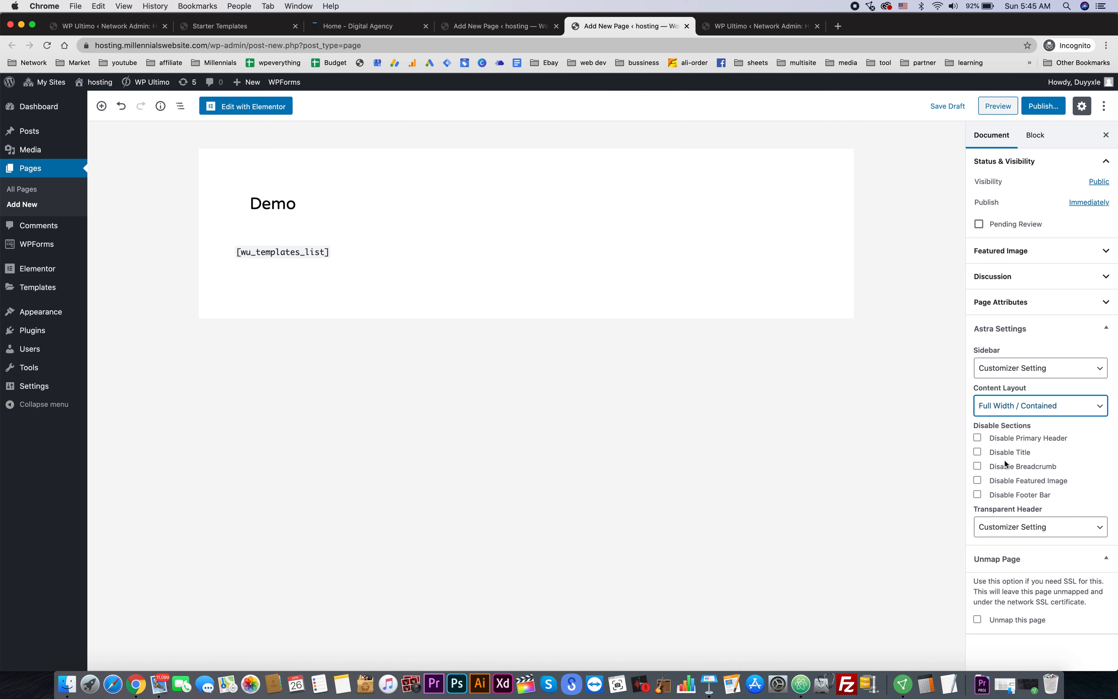
click(995, 455)
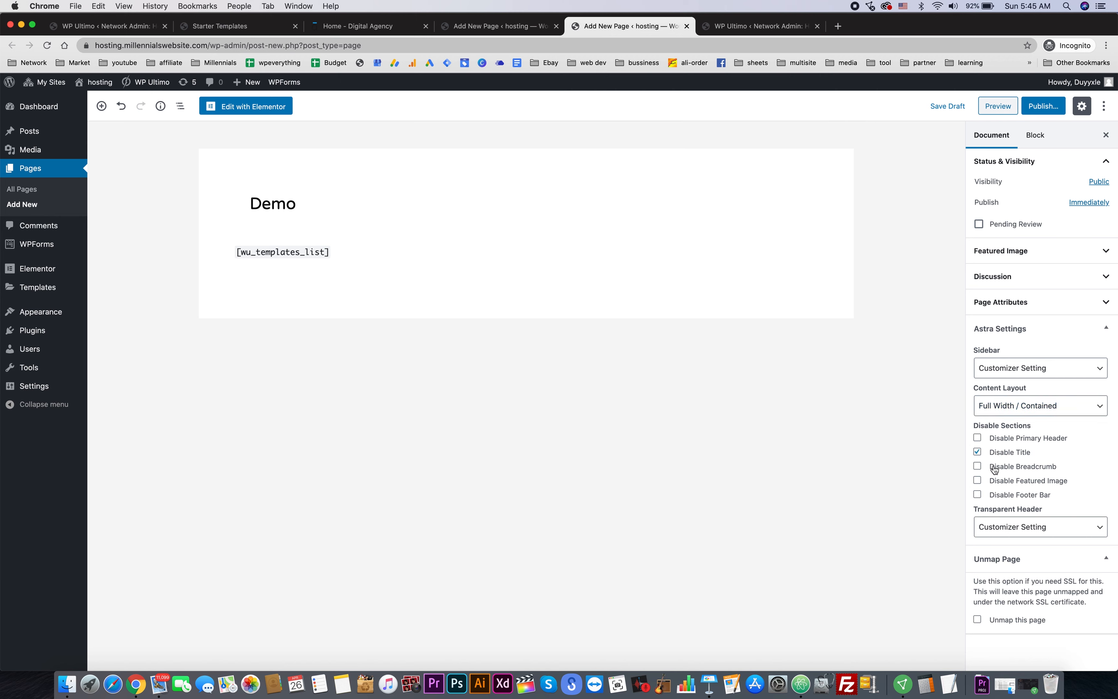
click(994, 467)
- Publish the Demo page and return to the Digital Agency demo site
click(1044, 105)
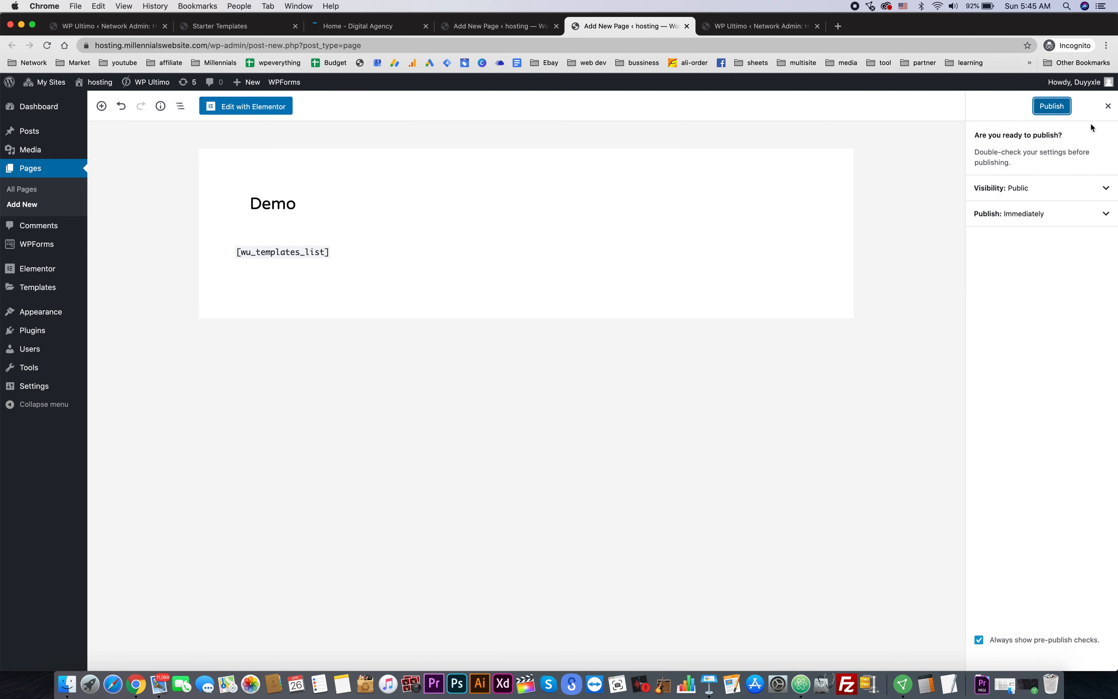
click(1063, 107)
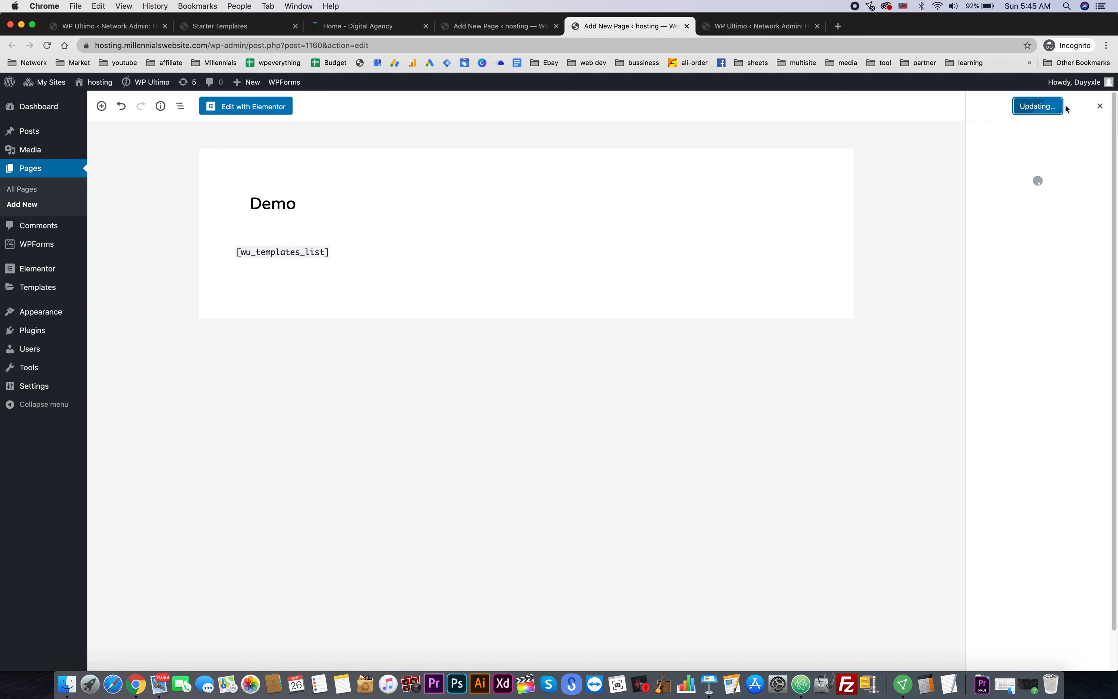
click(358, 28)
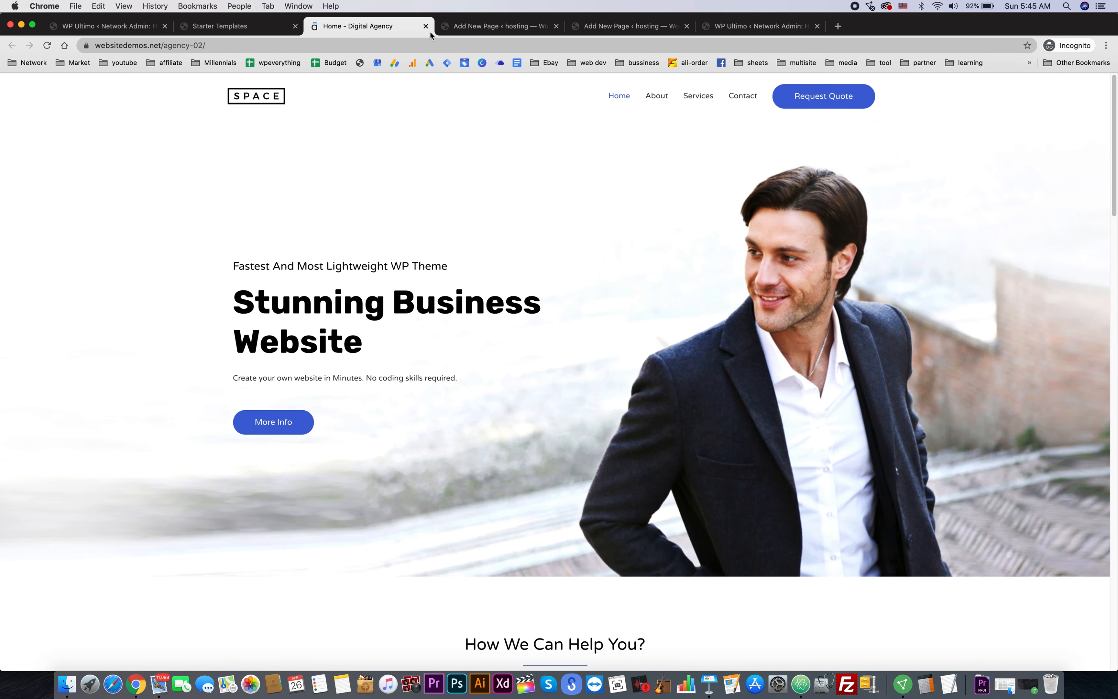
- Close the Digital Agency demo tab and open the newly imported site from the Starter Templates success dialog
click(426, 26)
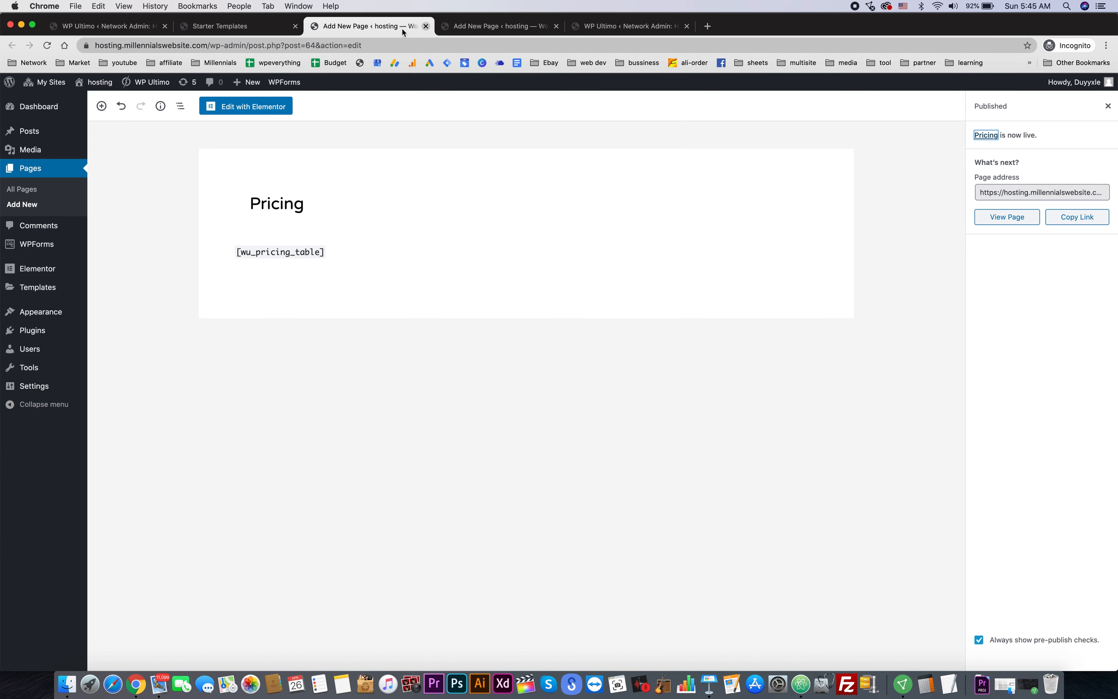
click(242, 28)
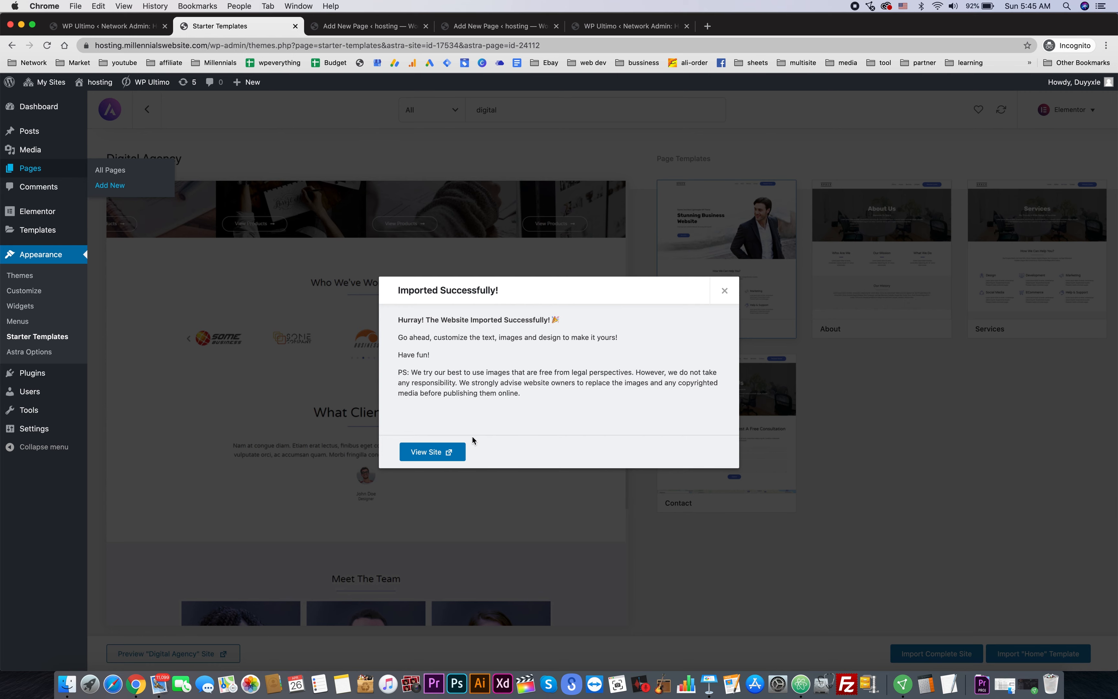
click(433, 452)
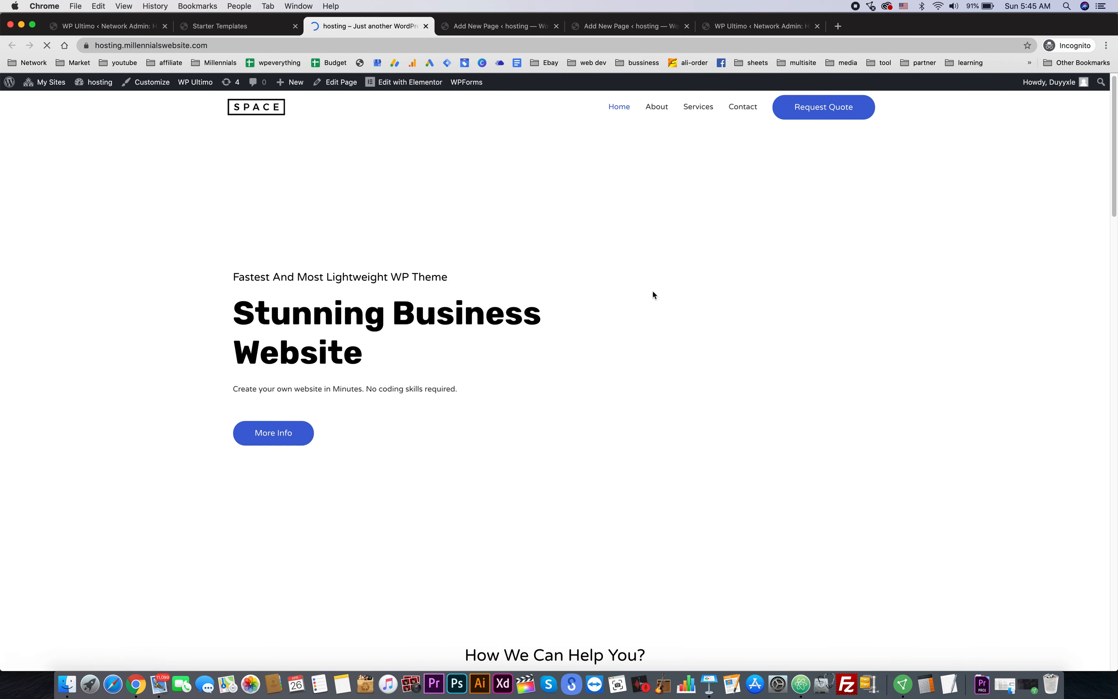
scroll(652, 292, down, 15)
scroll(652, 294, down, 20)
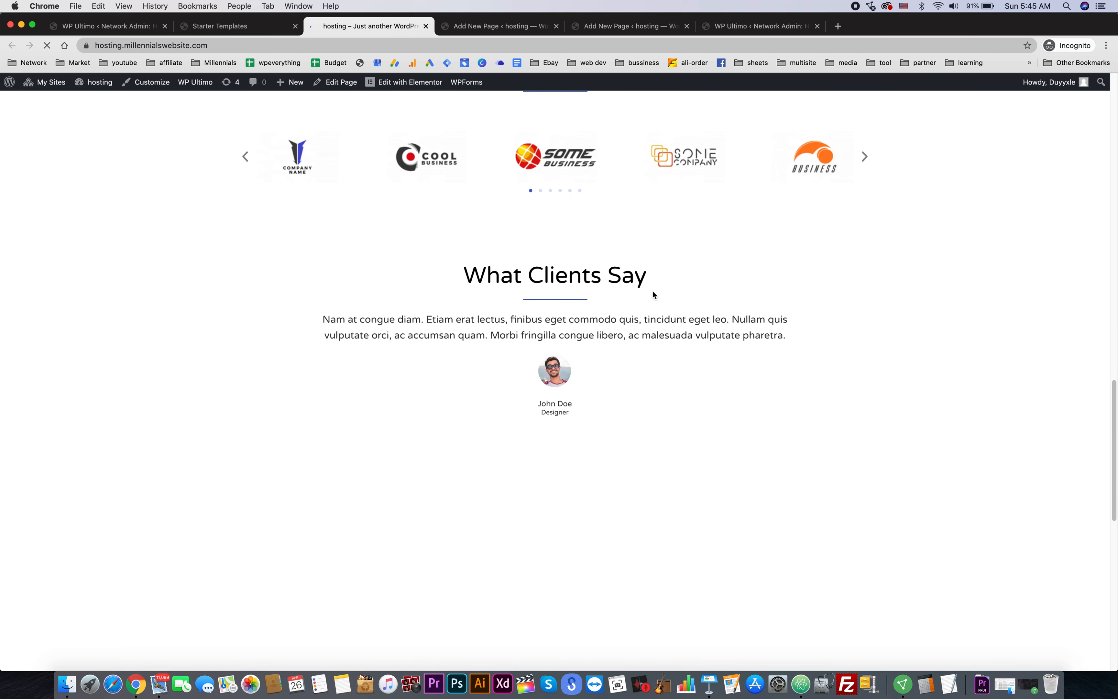
- Review the 'Stunning Business Website' homepage, then close both leftover Add New Page editor tabs
scroll(652, 291, up, 20)
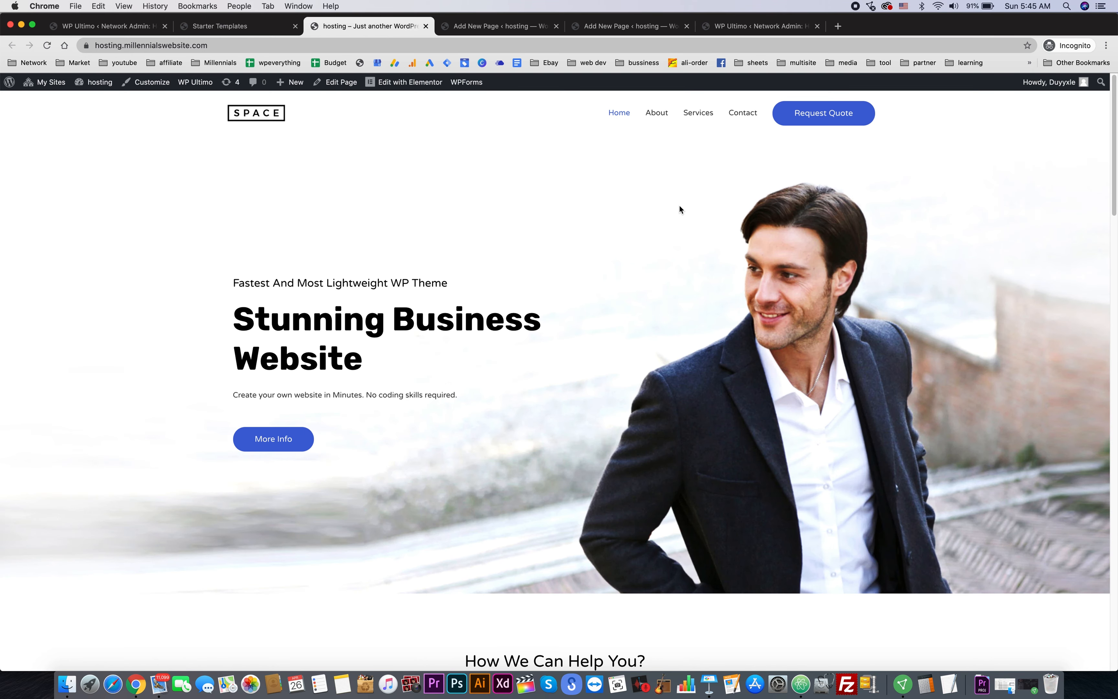
mouse_move(414, 87)
scroll(682, 241, down, 8)
scroll(693, 229, up, 8)
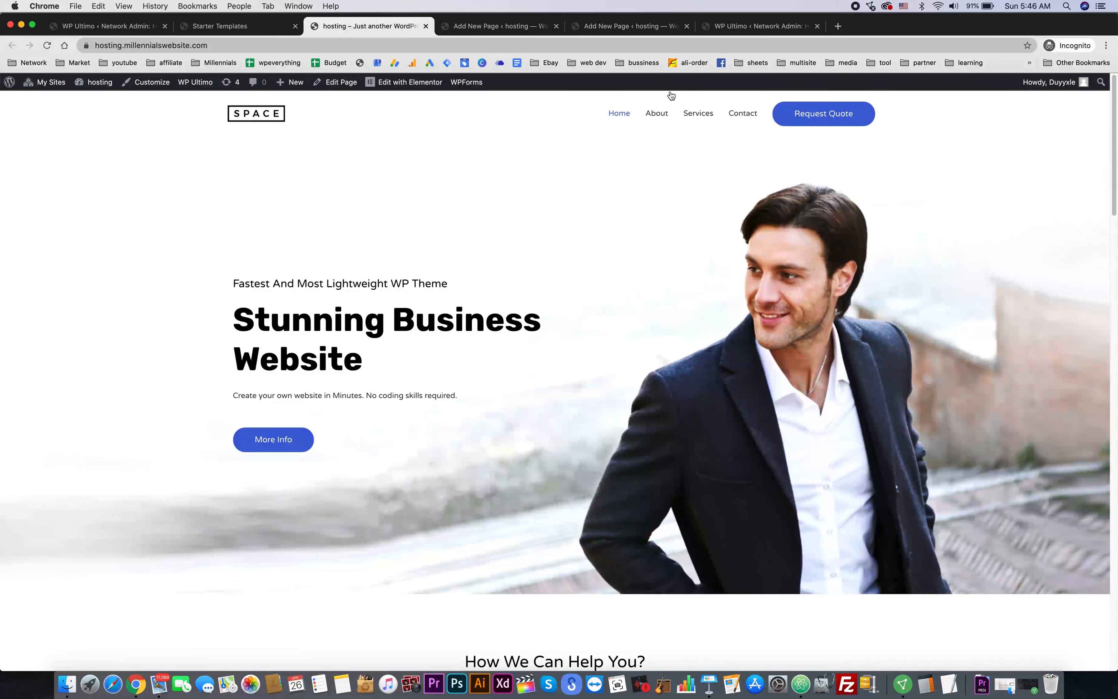
click(556, 26)
click(556, 25)
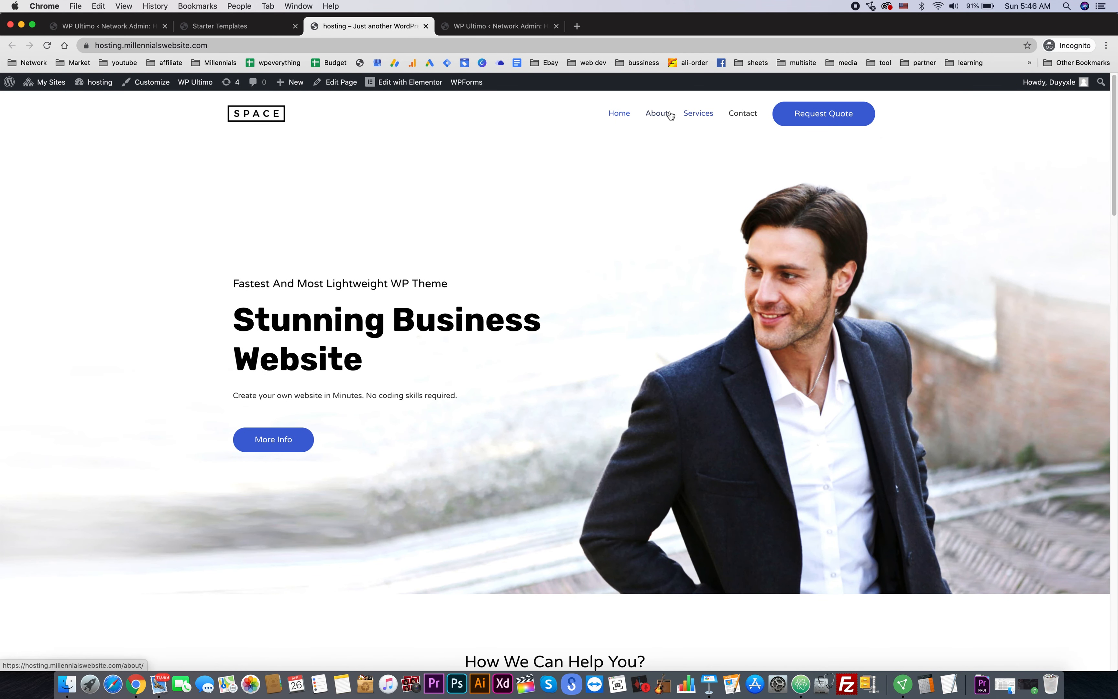
- In the Customizer, add Pricing and Demo to Top Nav, order it Services, Pricing, Demo, Contact, and publish
click(155, 85)
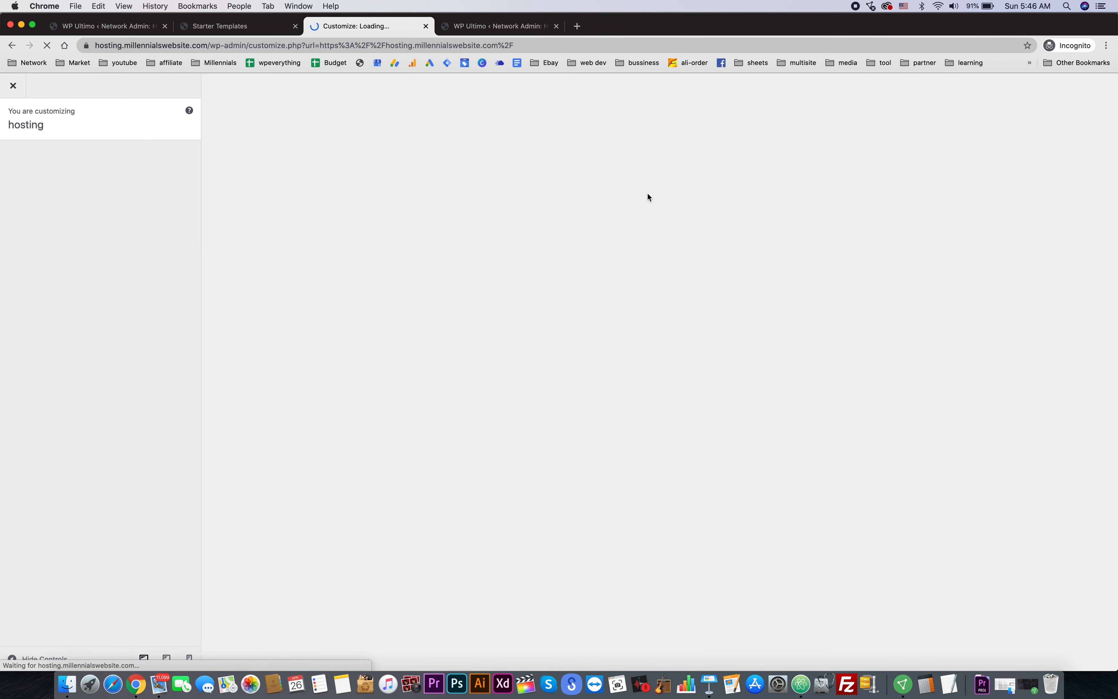
click(100, 365)
click(101, 181)
click(165, 331)
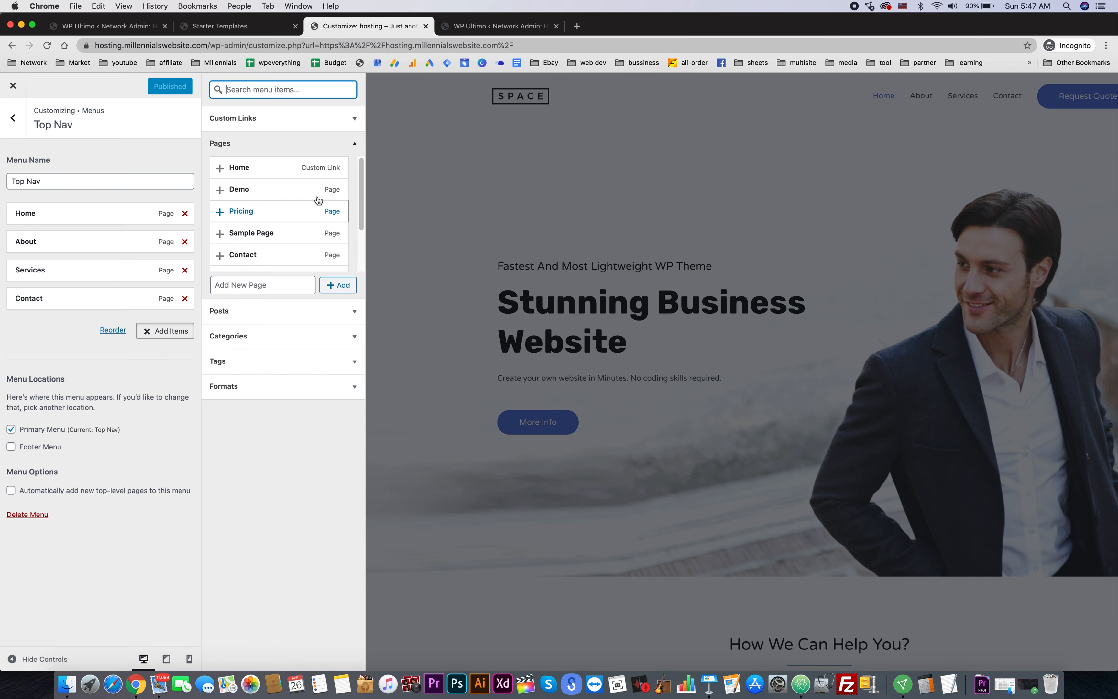
click(246, 189)
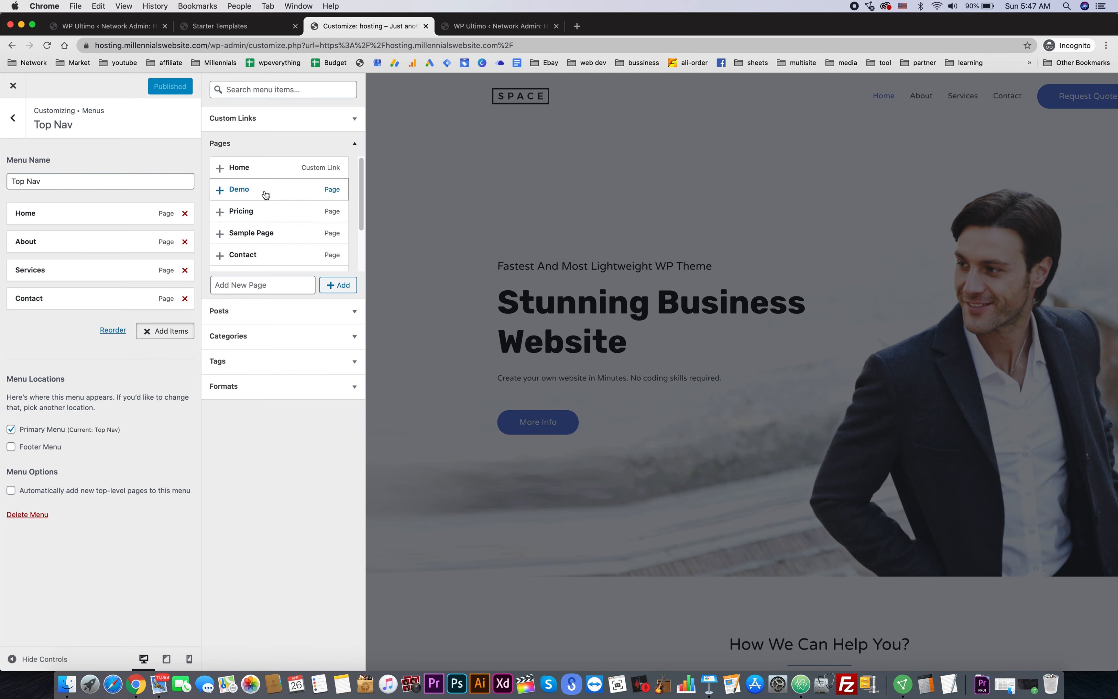
click(261, 213)
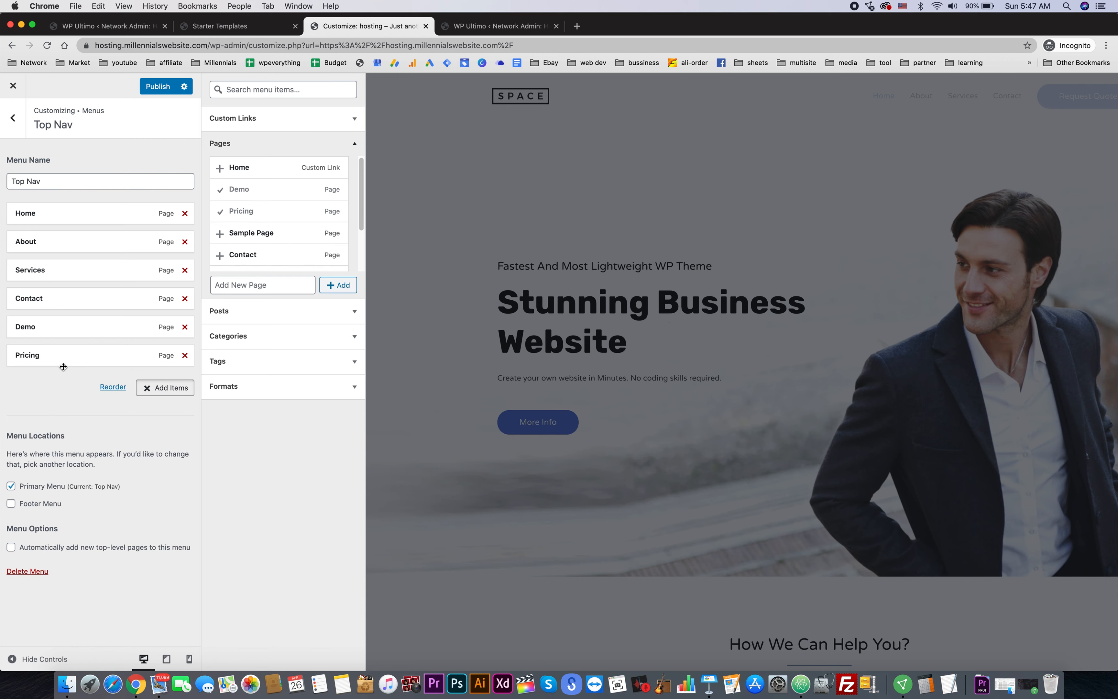
drag(63, 356, 64, 288)
drag(48, 361, 49, 323)
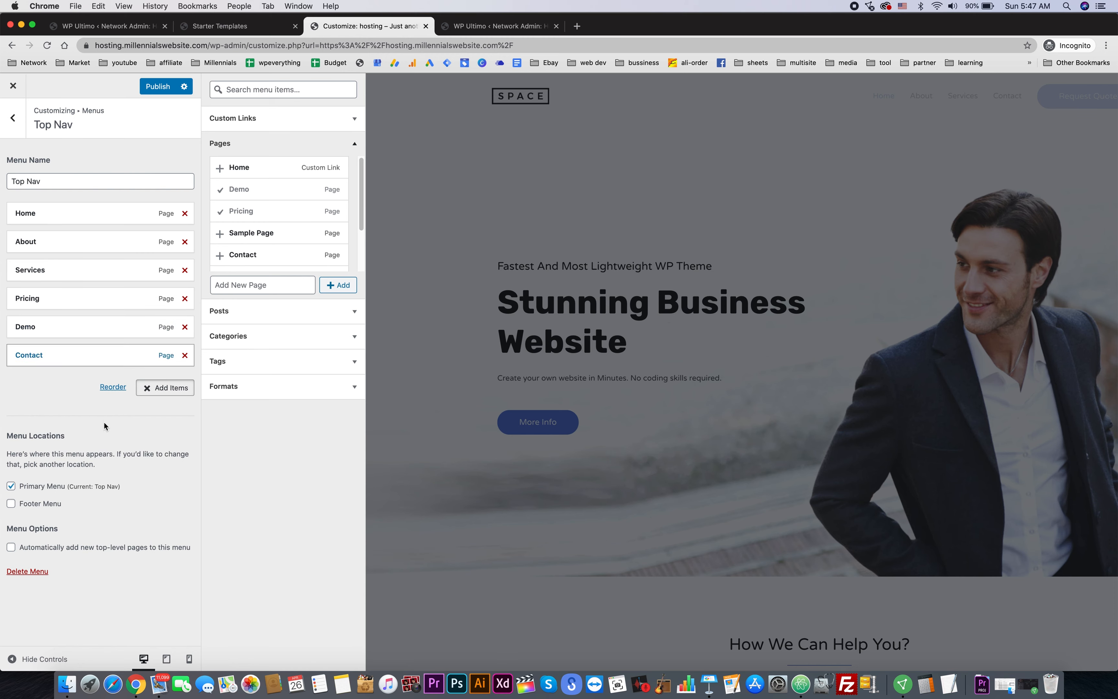
click(154, 89)
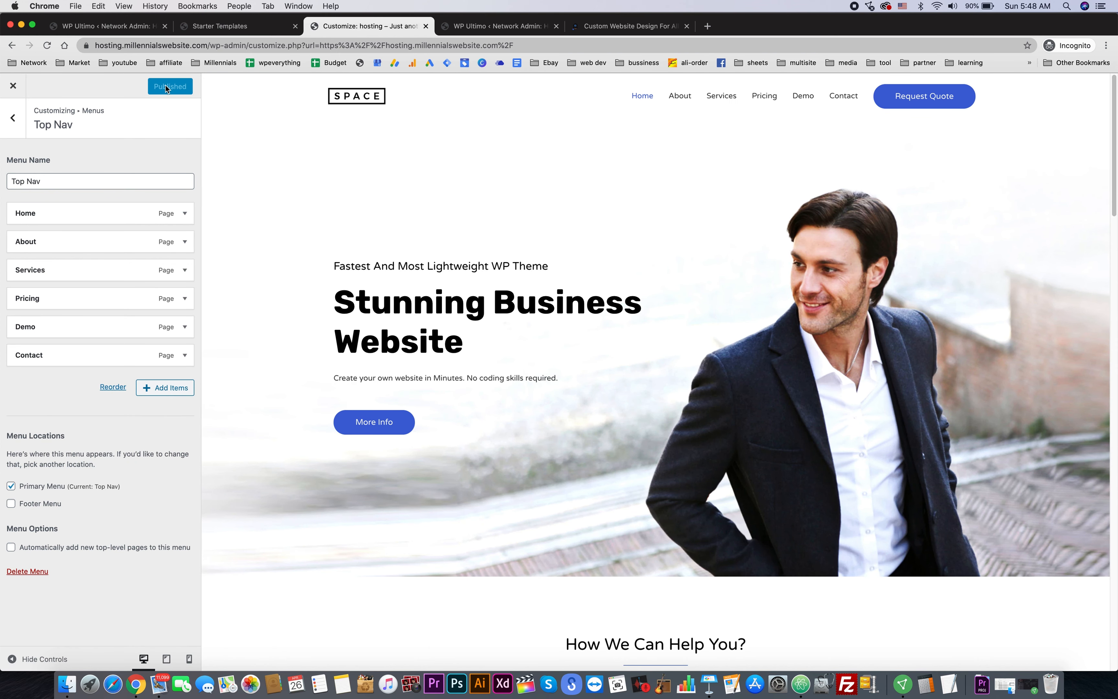
- Exit the Customizer and check the live Pricing page's tables, opening Demo in a new tab
click(11, 89)
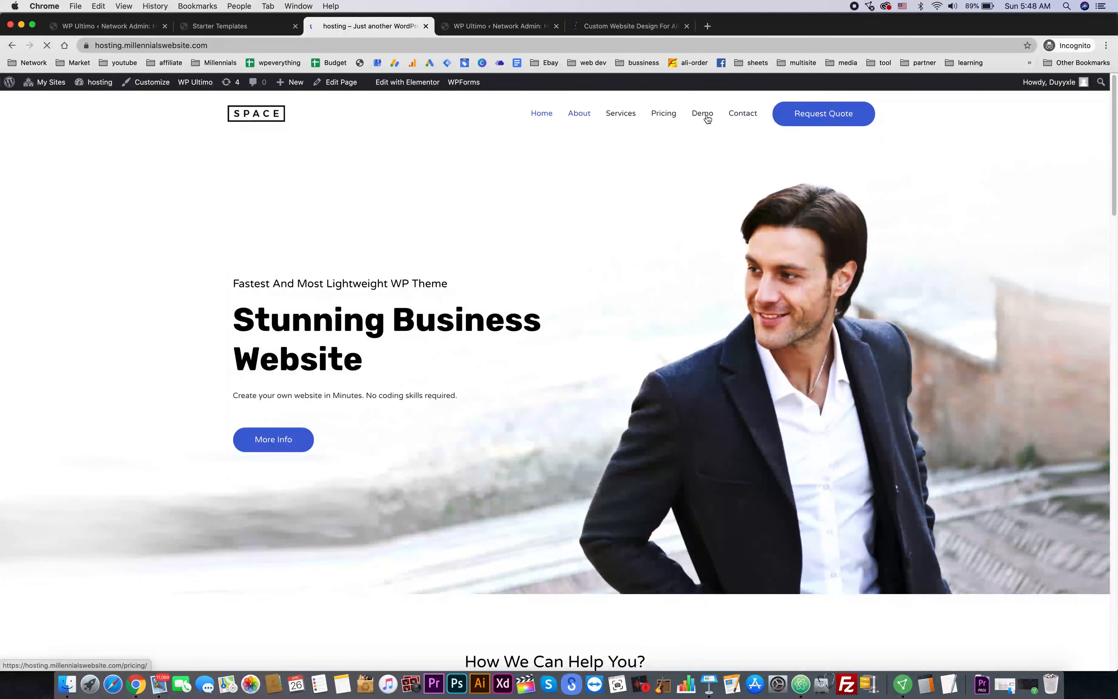
click(663, 113)
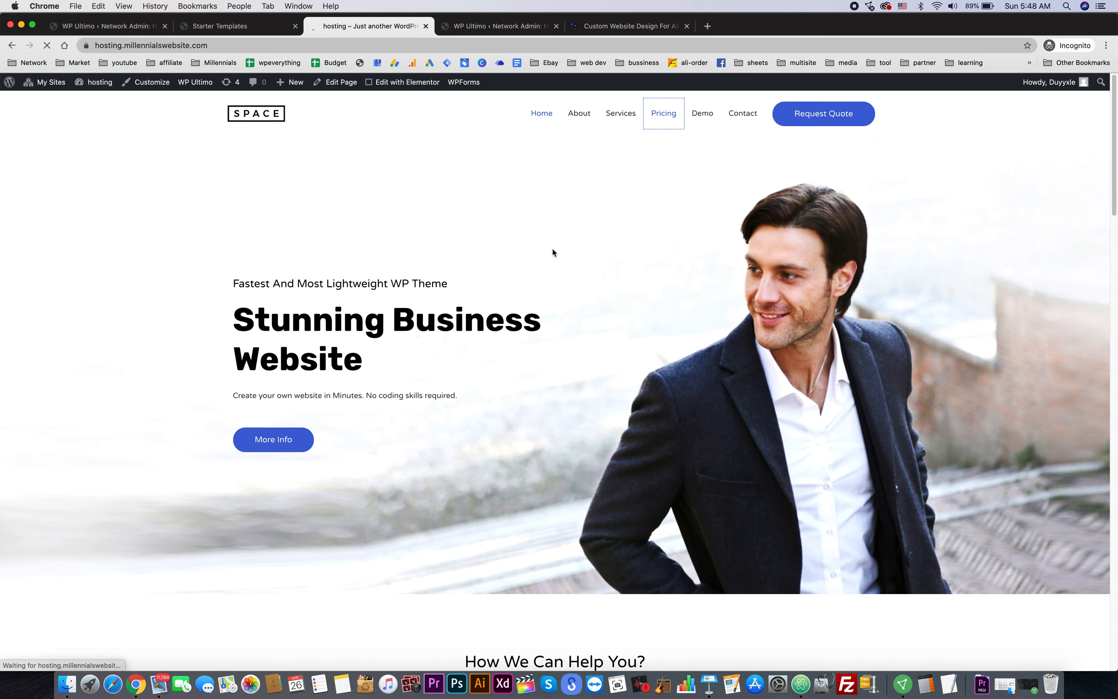
right_click(713, 118)
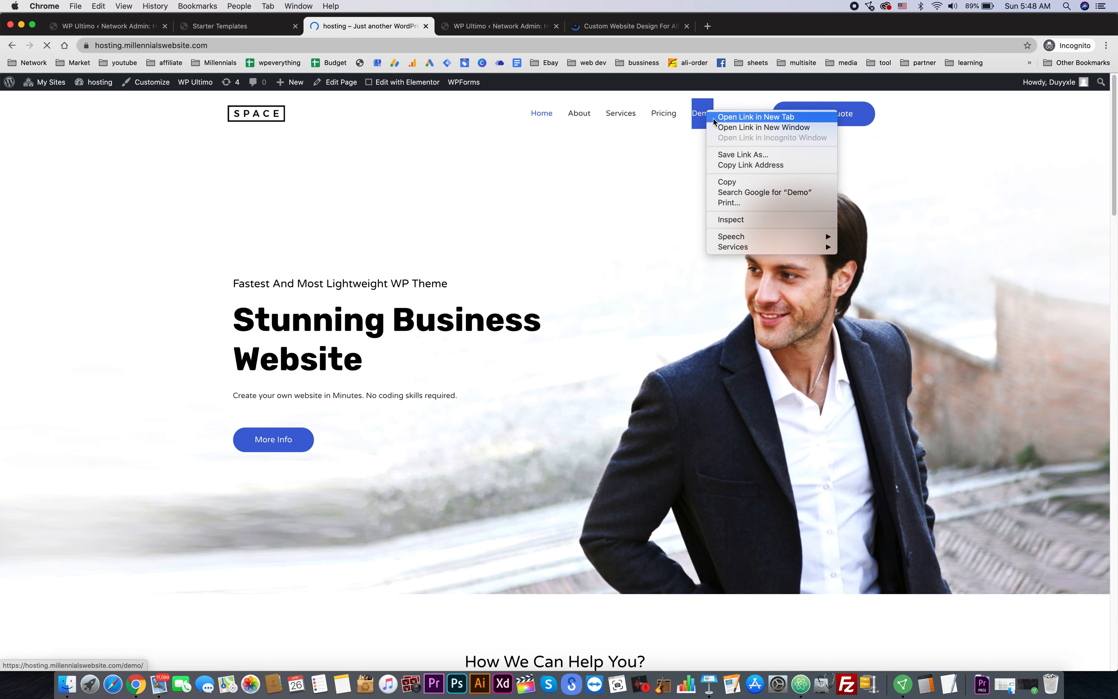
click(716, 117)
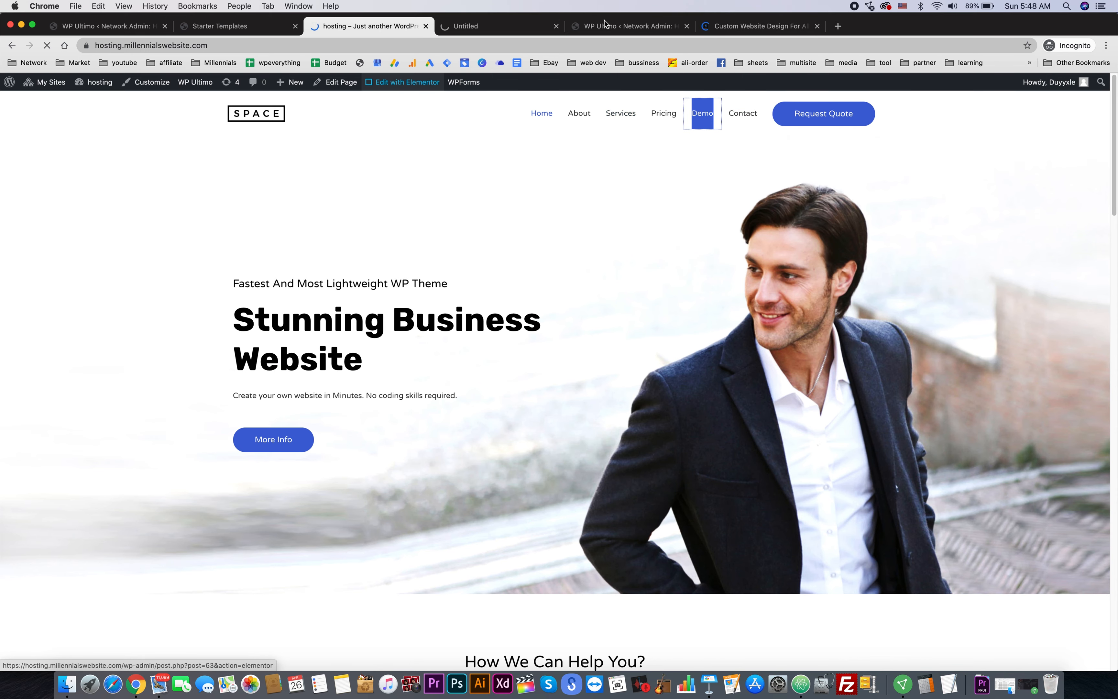
scroll(742, 292, down, 3)
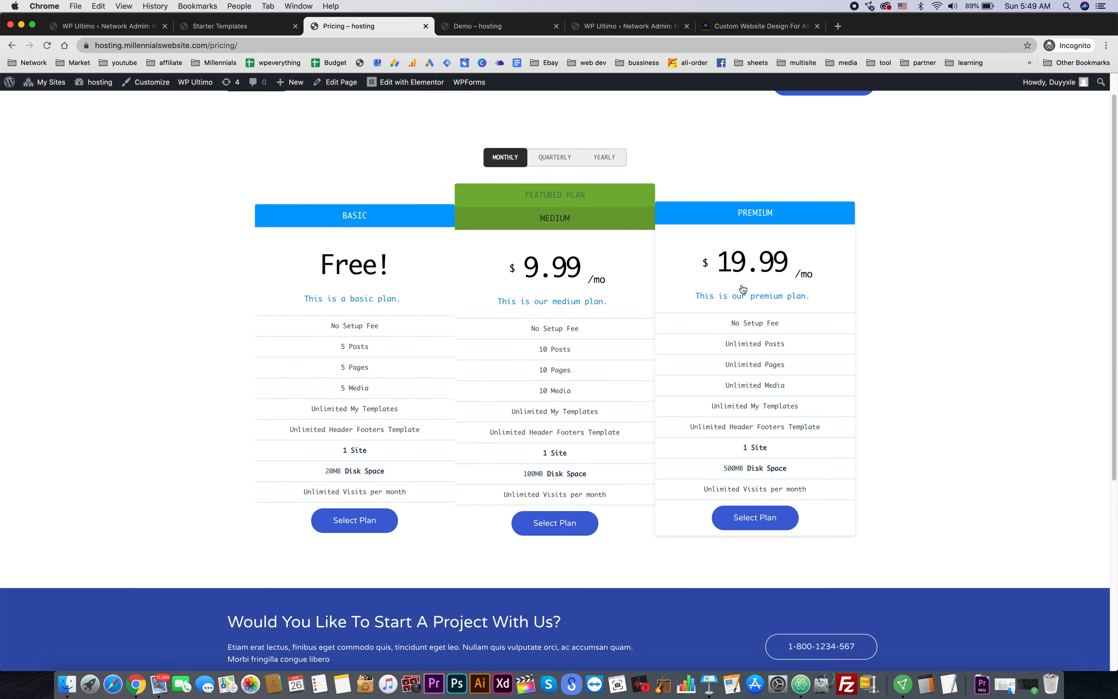
scroll(509, 303, up, 2)
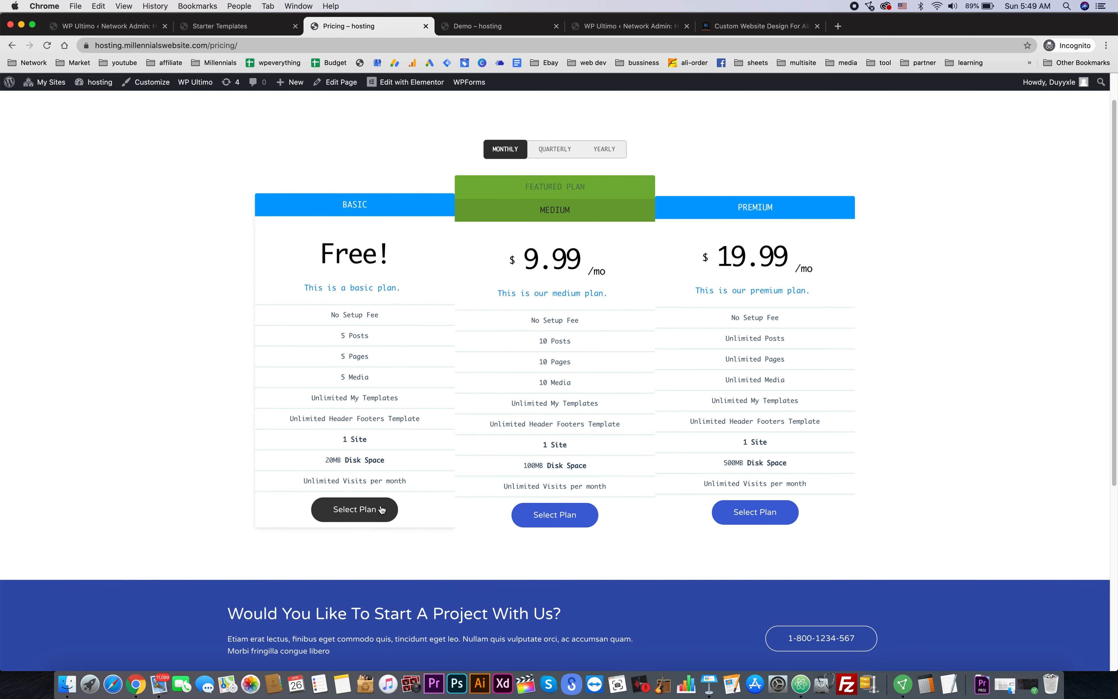
- View the hosting site's Demo page, then return to the Digital Agency Starter Templates tab
click(485, 29)
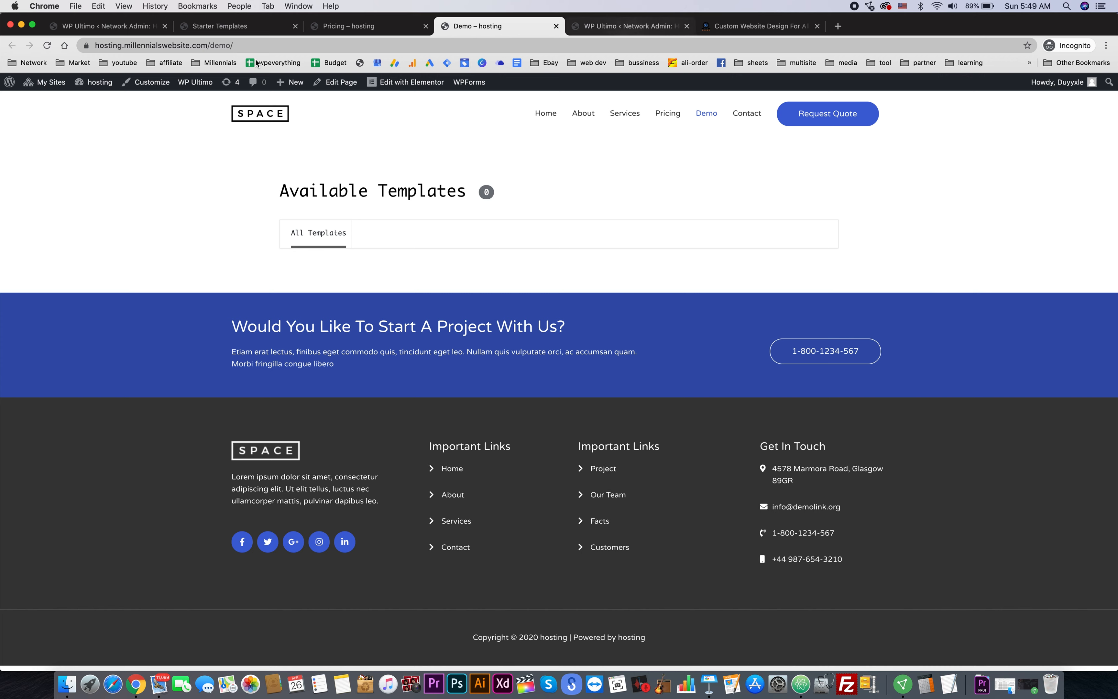
click(220, 26)
mouse_move(46, 82)
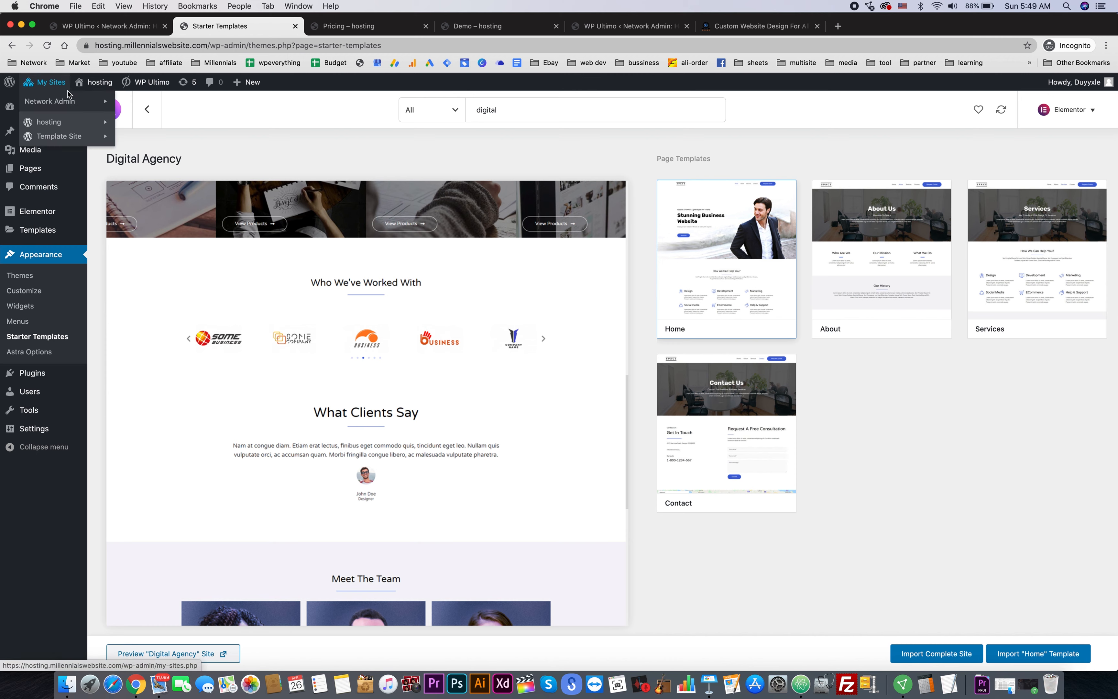
- Open the network Sites list in a new tab, close the Starter Templates tab, and start adding a site
mouse_move(75, 107)
right_click(125, 115)
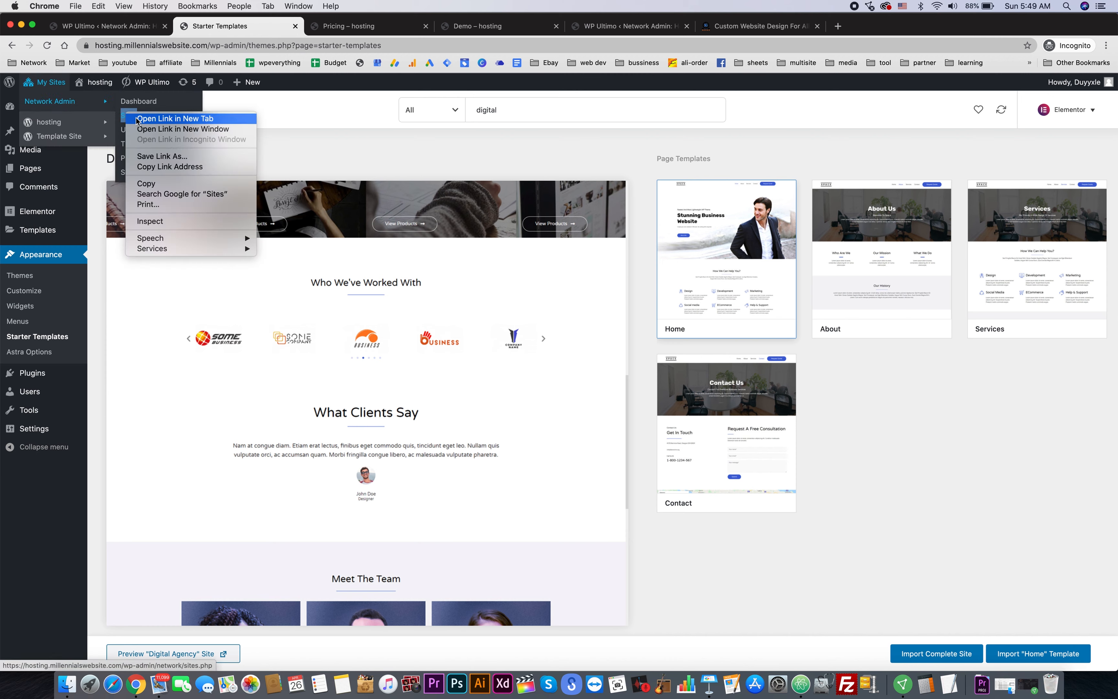
click(138, 119)
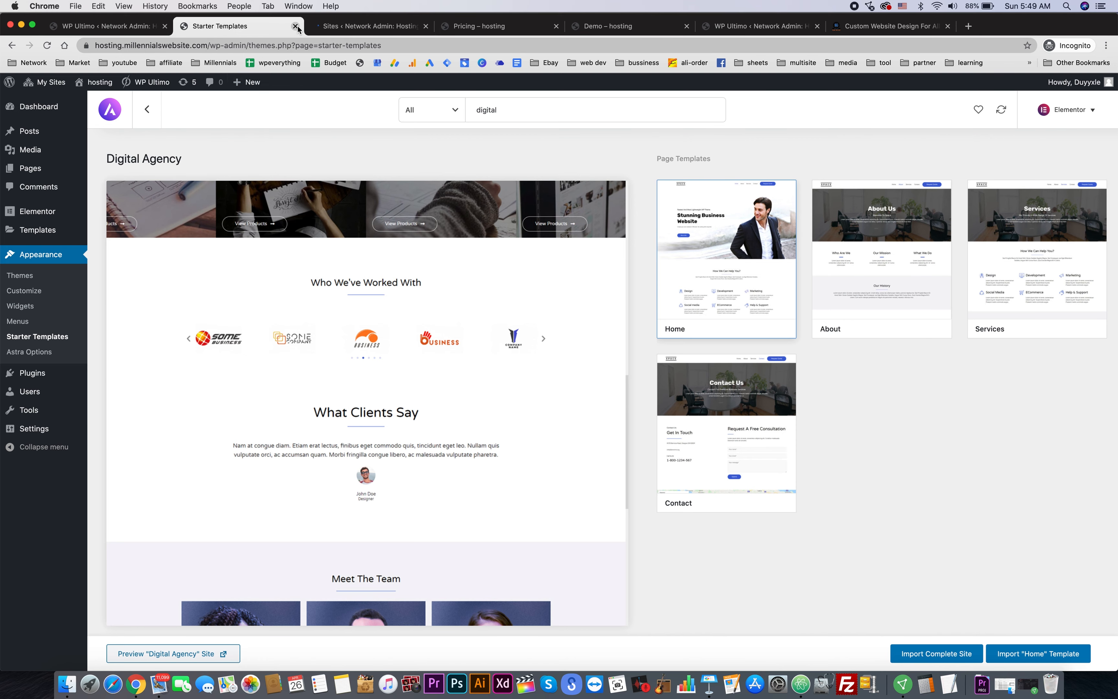
key(super+w)
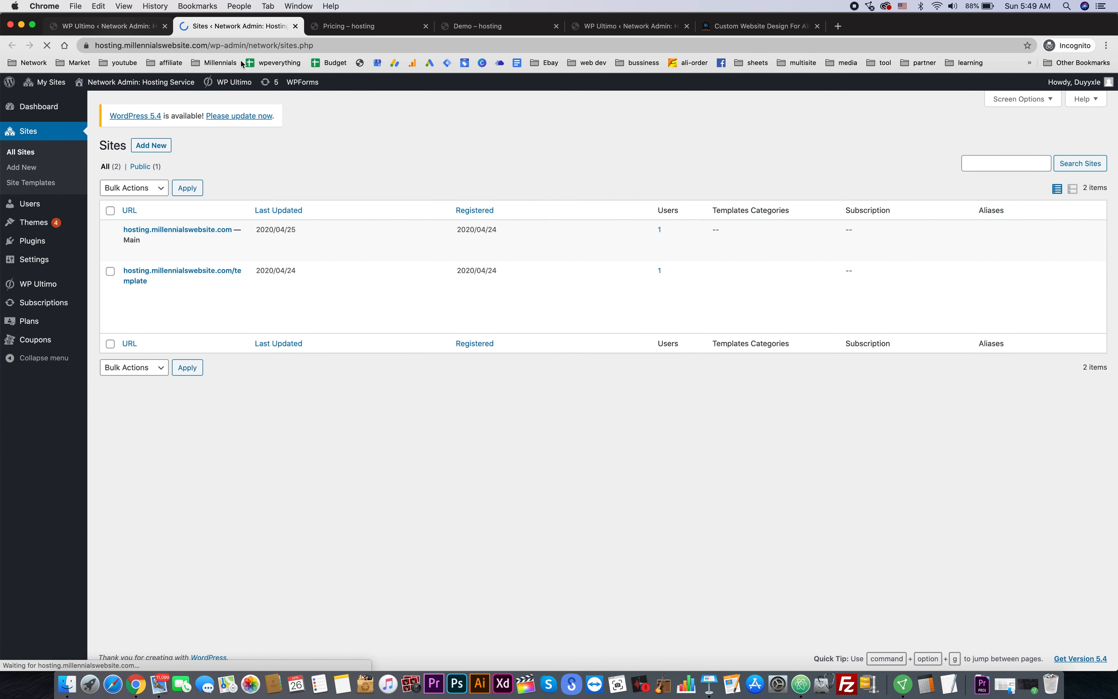
click(160, 146)
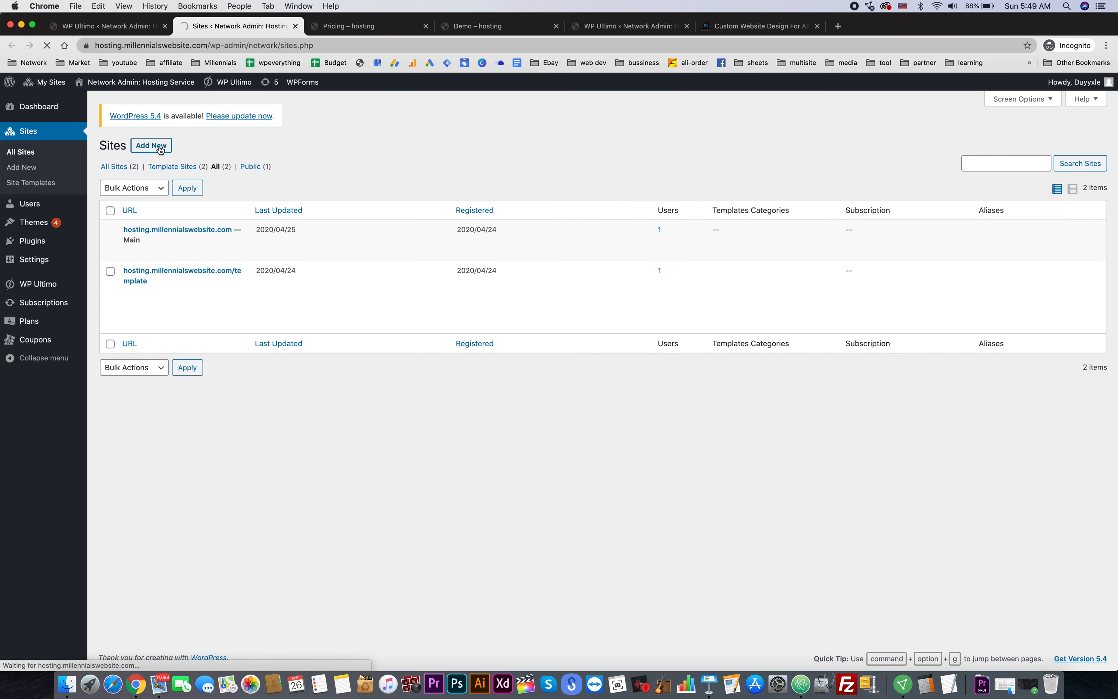
- Enter site address 'store', title 'Ecommerce store' and the admin email, keep the default template, and add the site
click(368, 193)
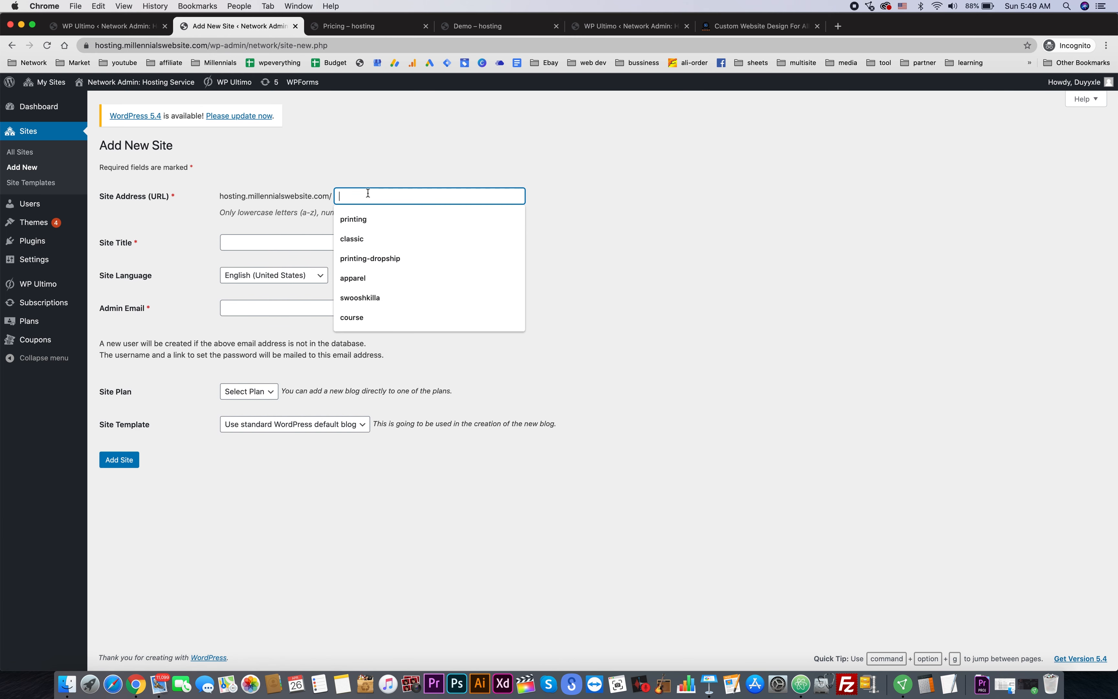
text(store)
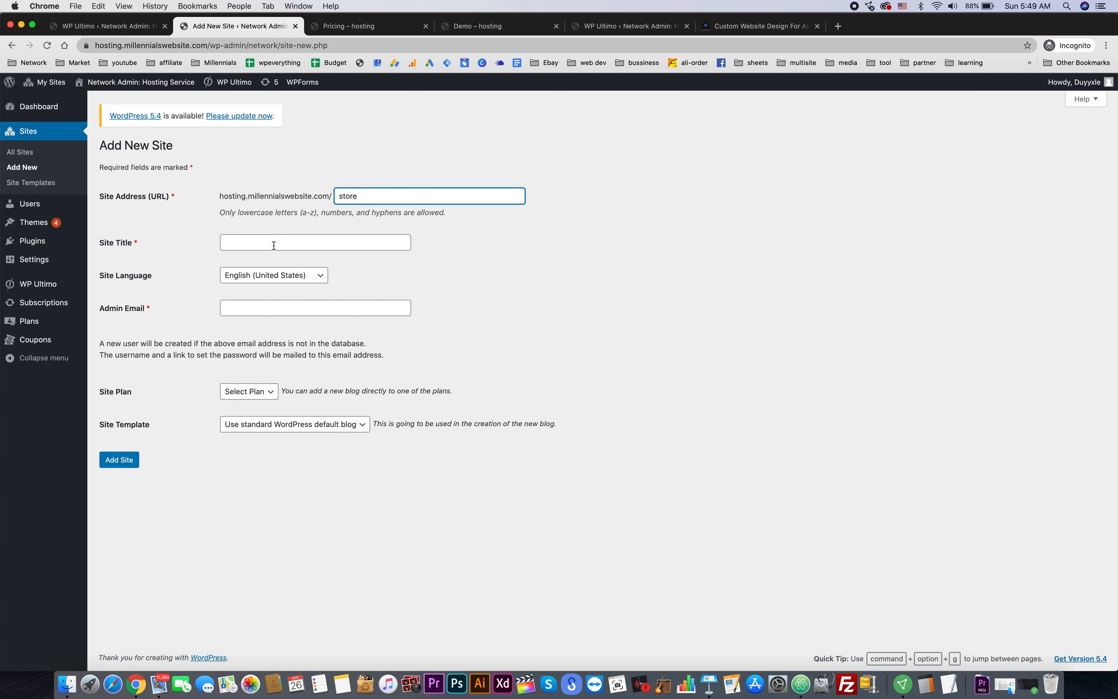
click(274, 246)
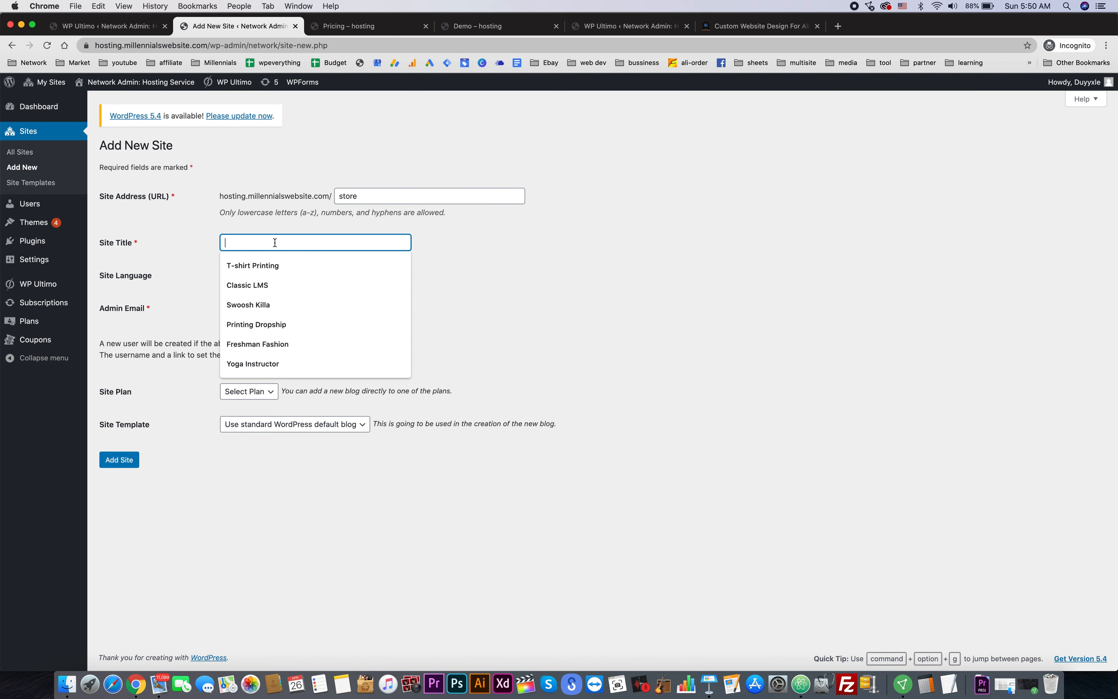
text(Ecommerce store)
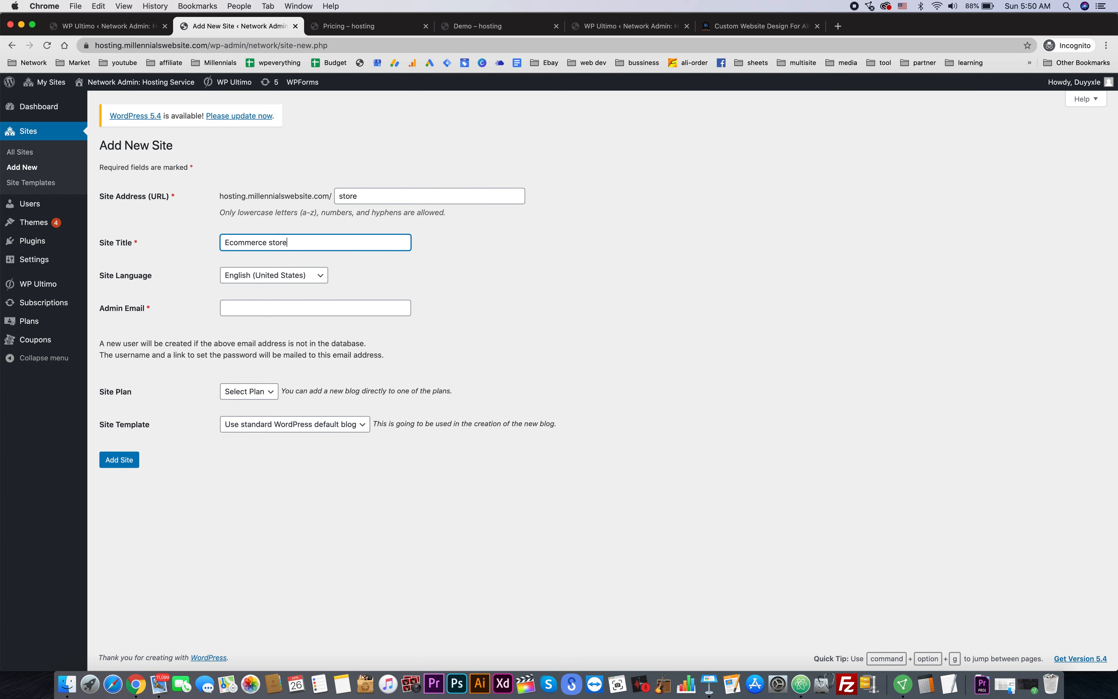
click(293, 307)
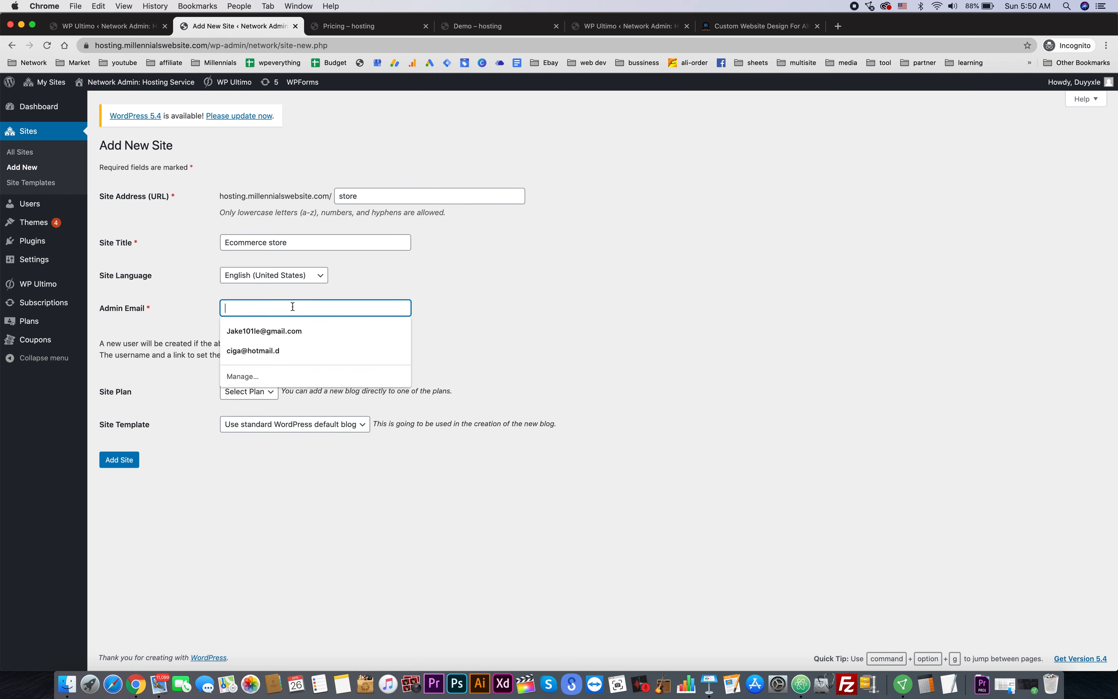
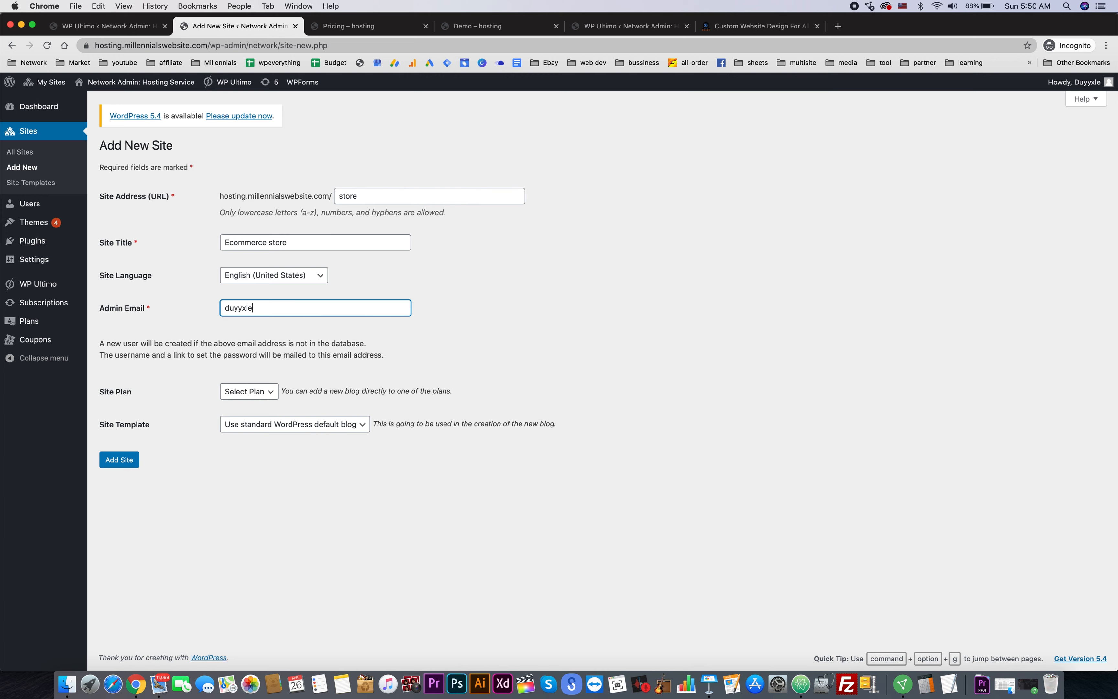
click(575, 353)
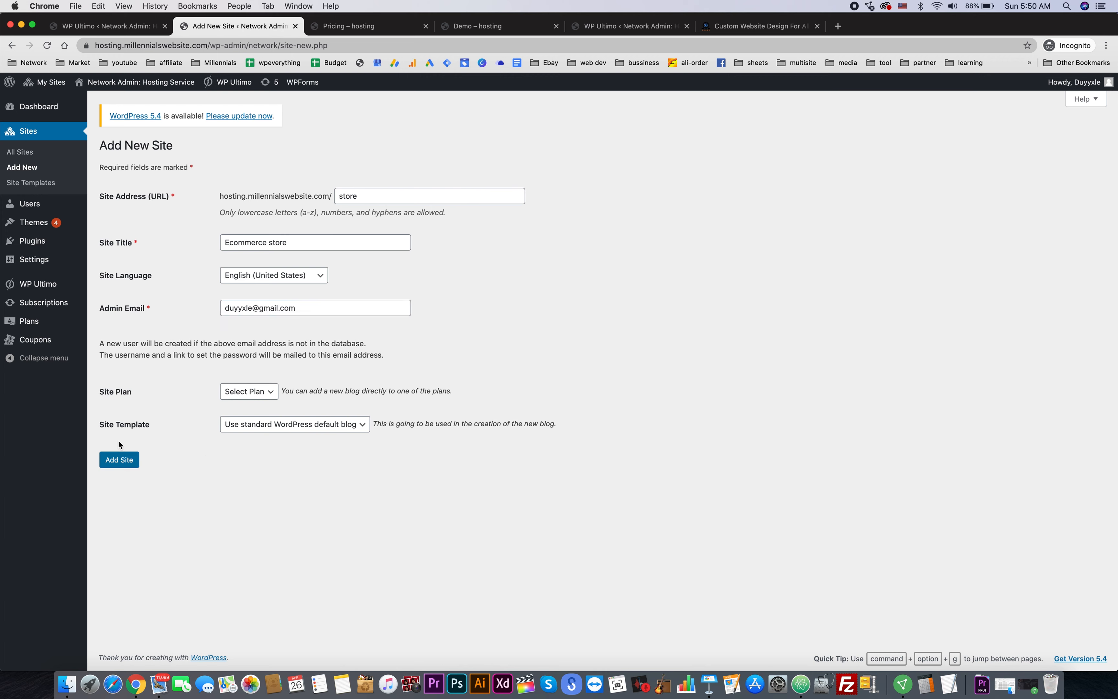
click(308, 431)
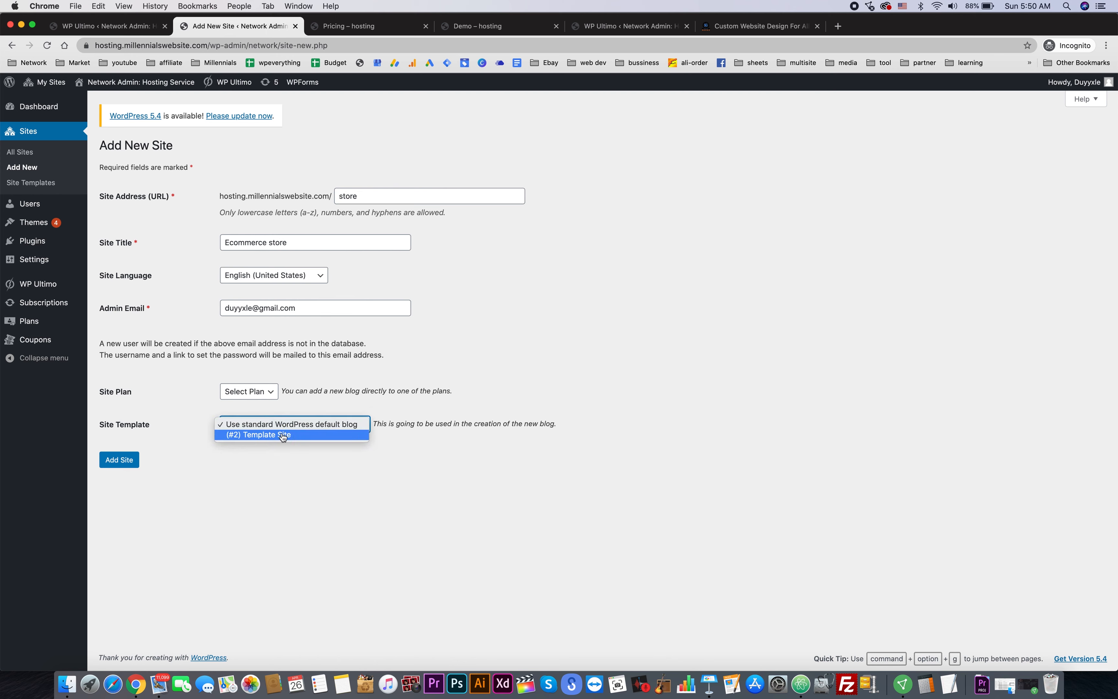
click(377, 513)
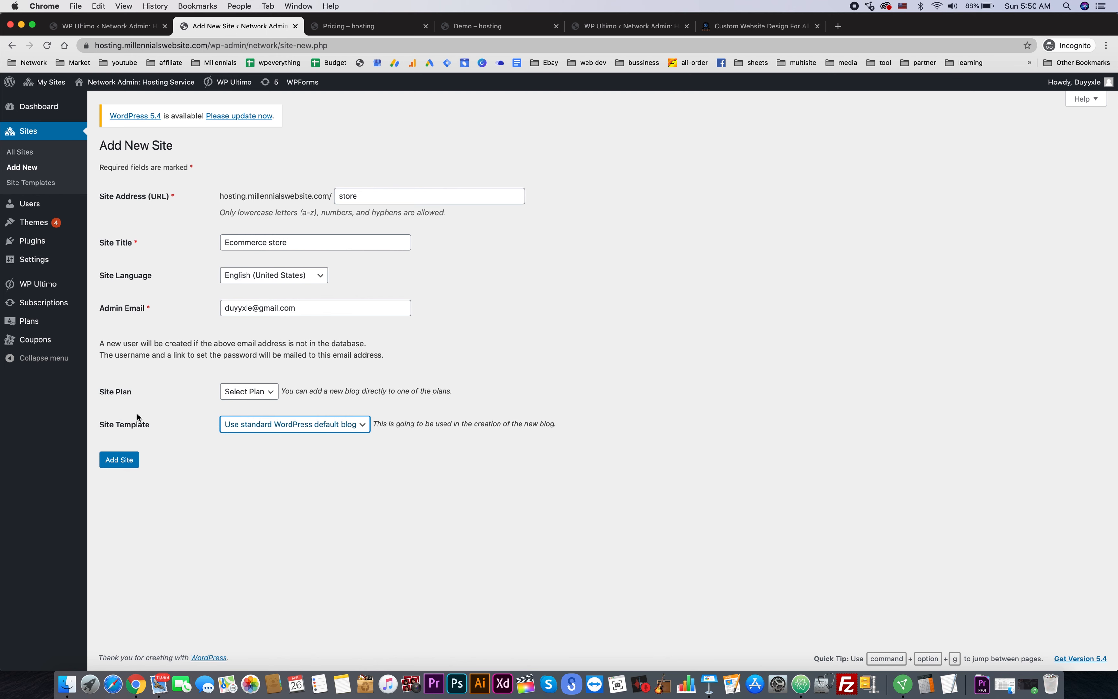
click(123, 459)
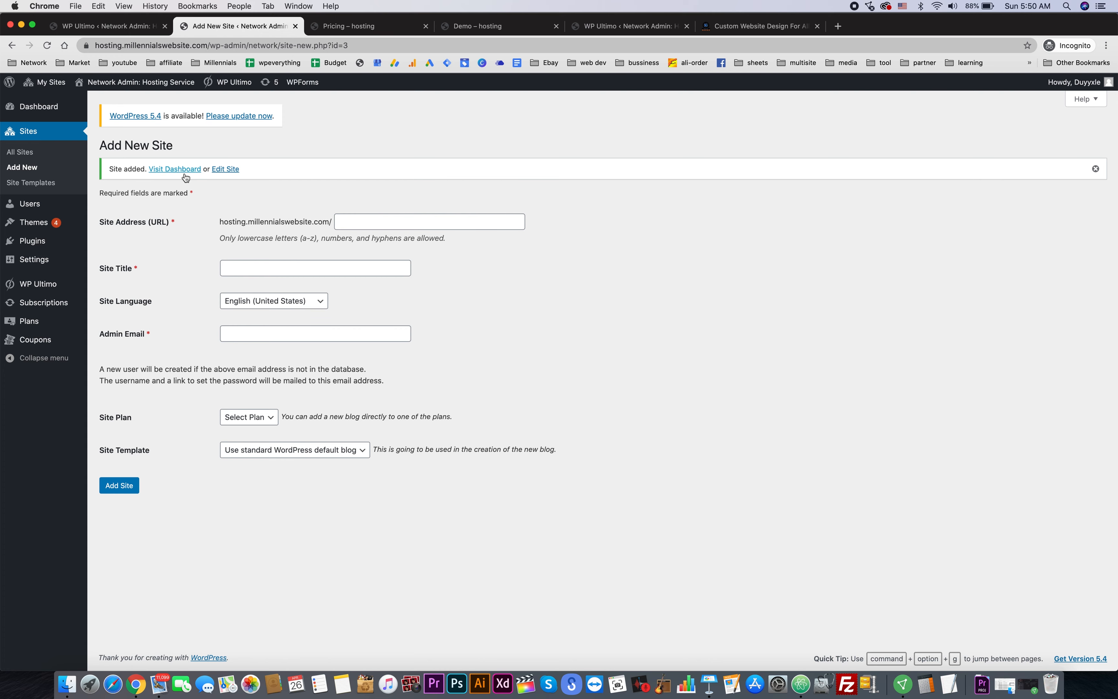
- Activate the Astra theme on the Ecommerce store site and return to its dashboard
click(184, 175)
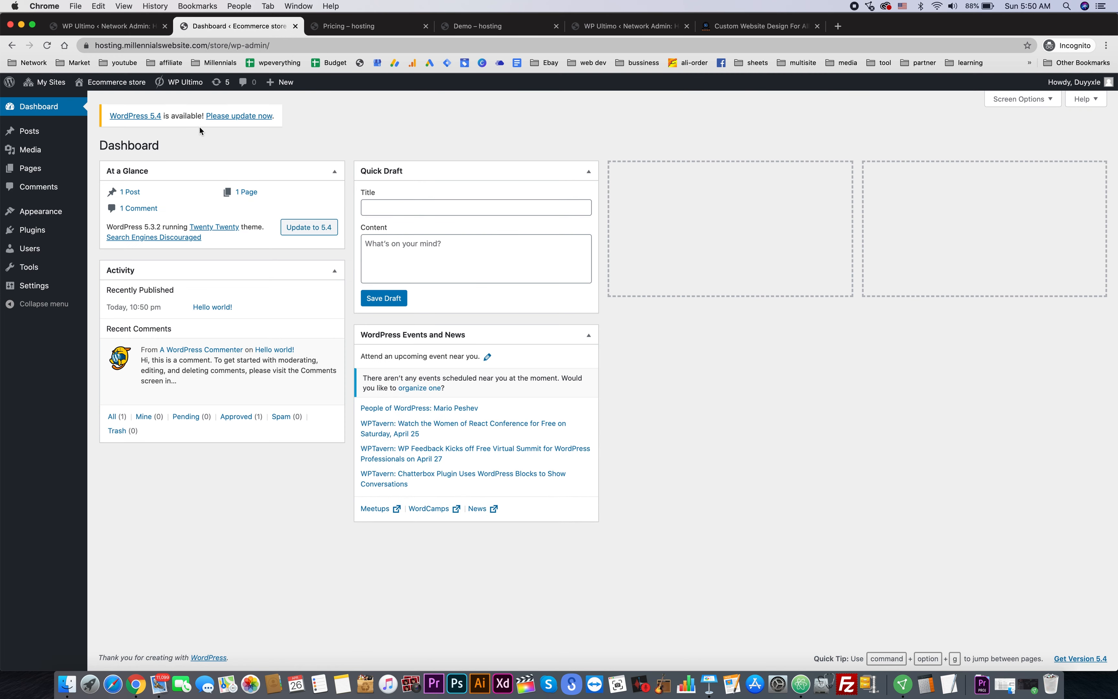
mouse_move(47, 82)
mouse_move(44, 209)
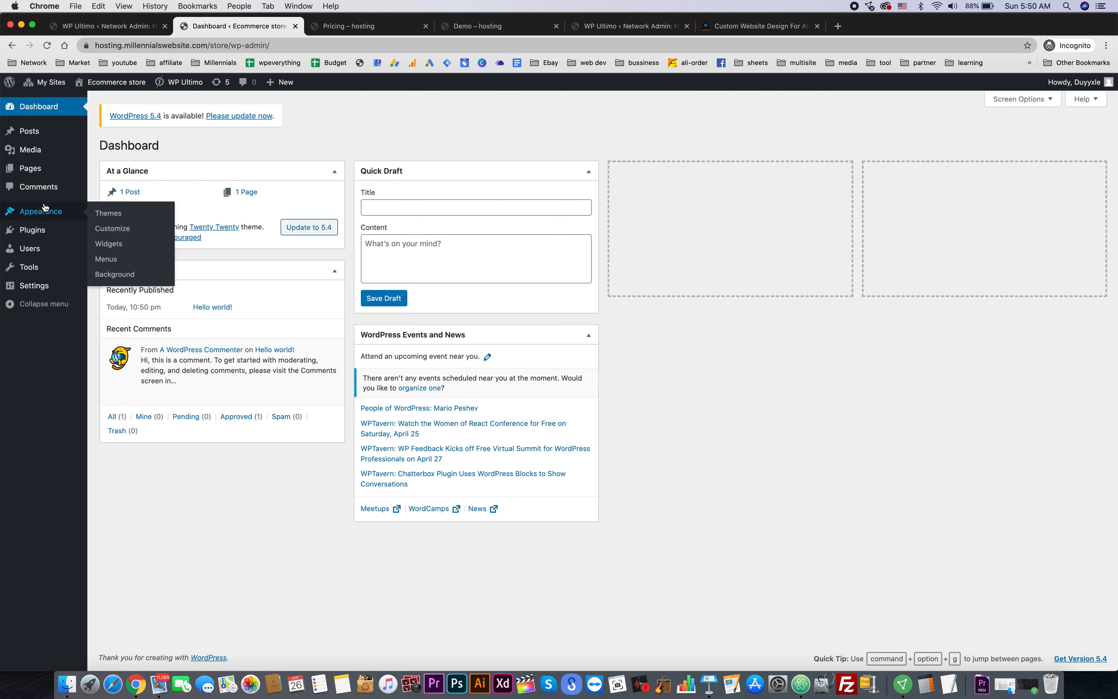
click(105, 217)
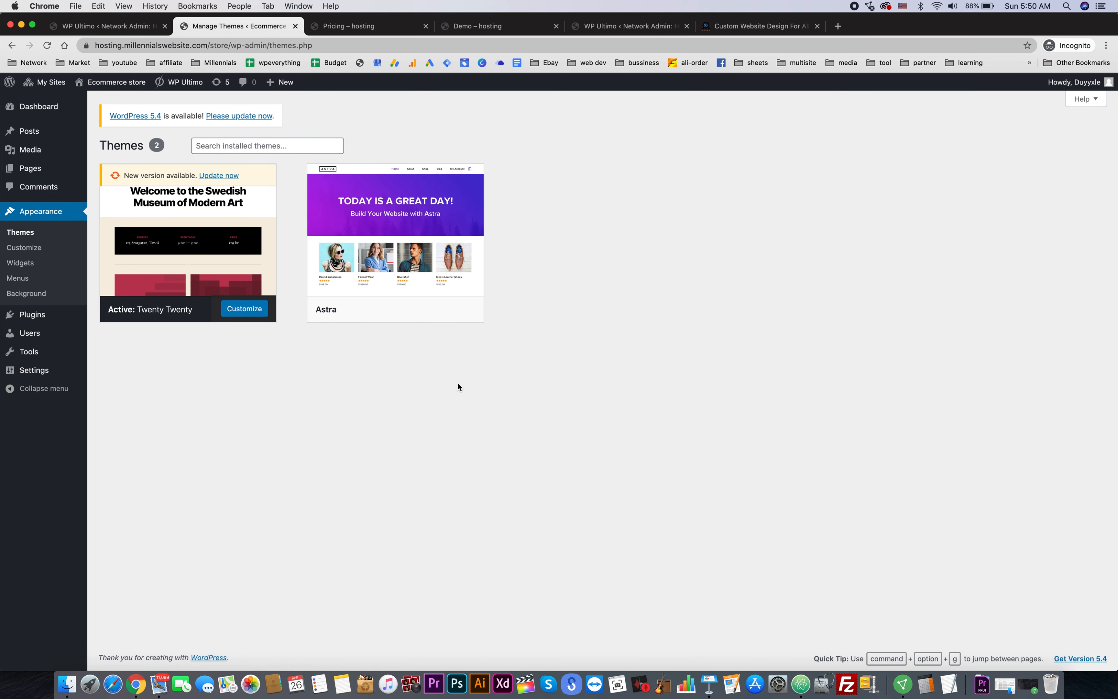
click(406, 310)
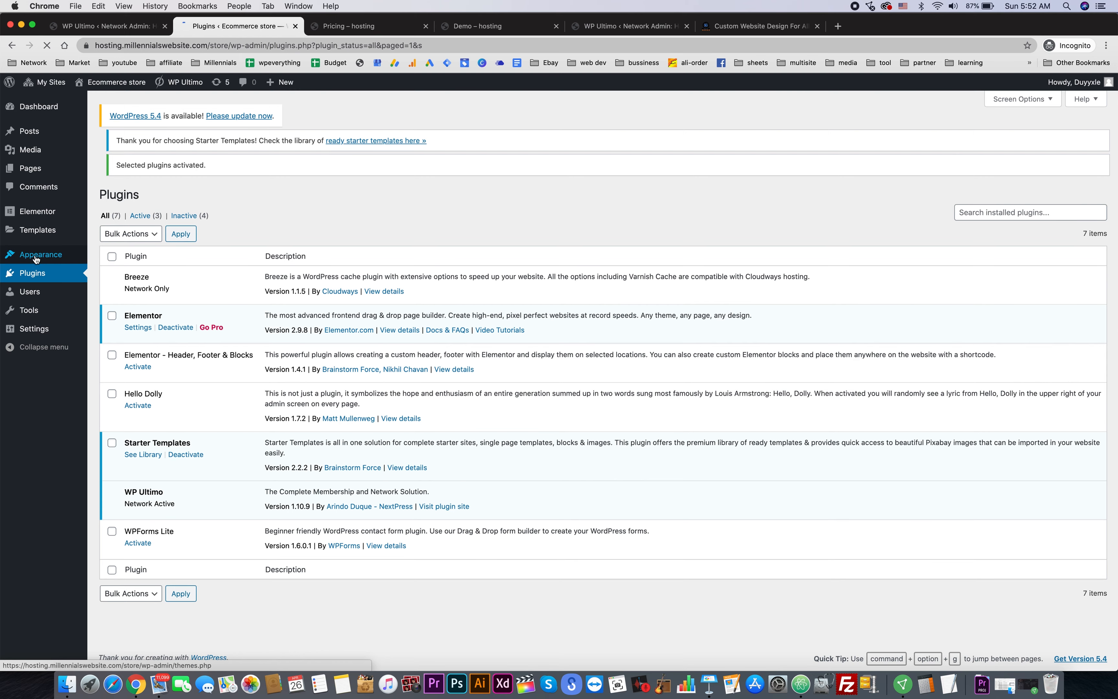
mouse_move(69, 133)
mouse_move(92, 150)
click(139, 157)
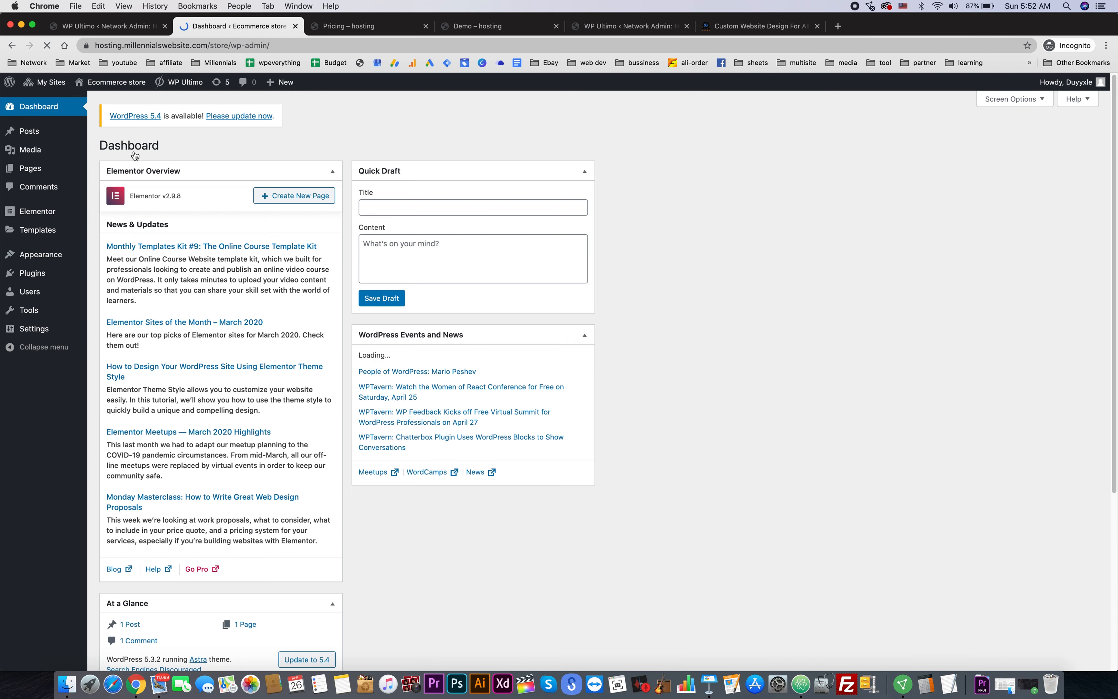
- Import the complete Organic Store starter site with Elementor, then visit the store's public front end
click(120, 319)
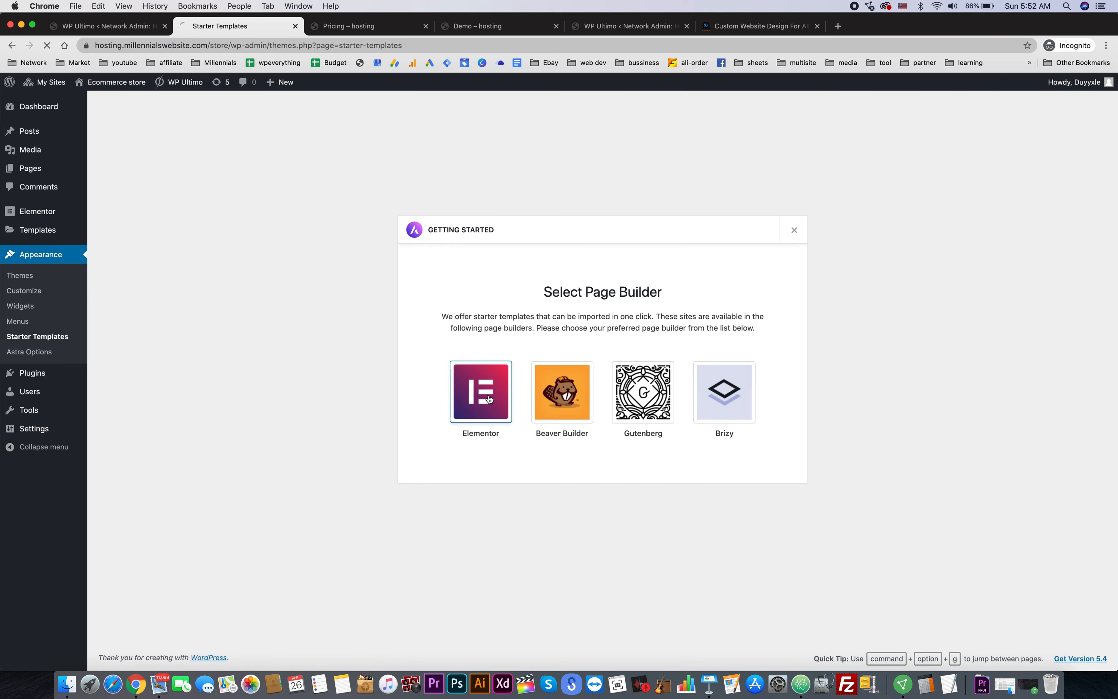
click(490, 399)
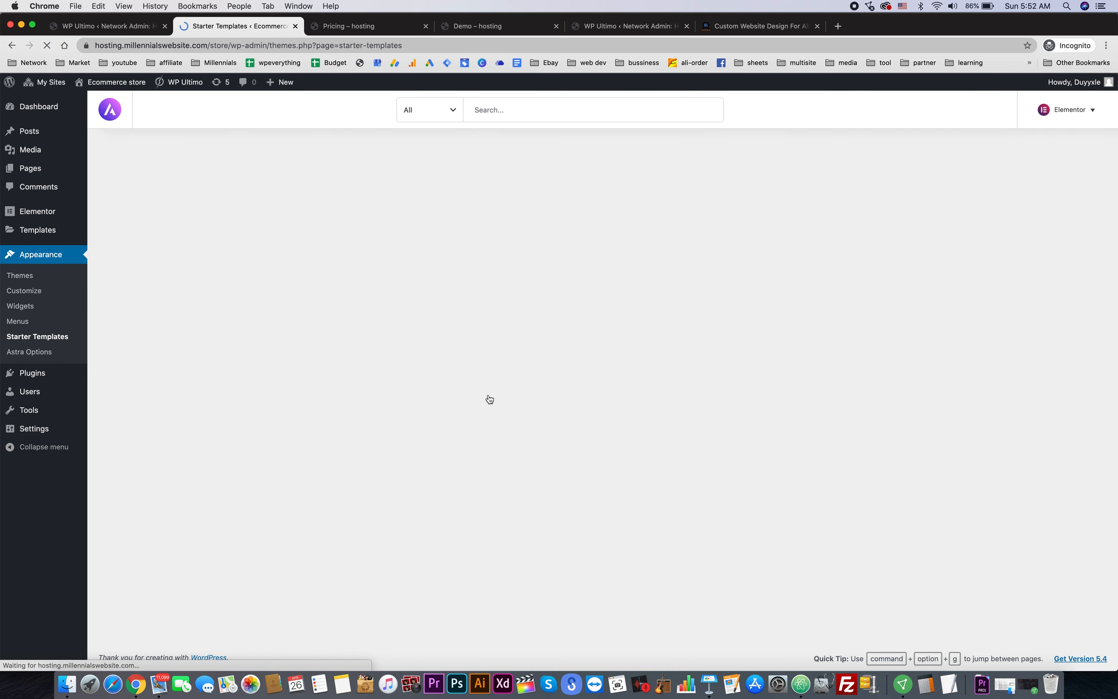
click(804, 259)
click(947, 653)
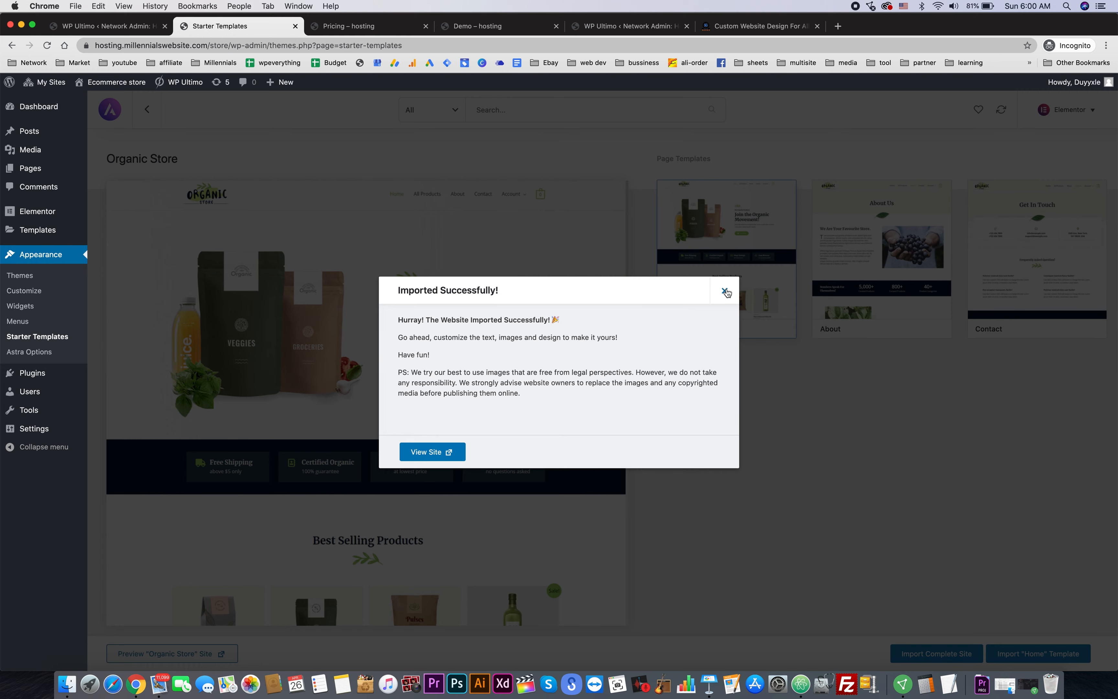
click(725, 291)
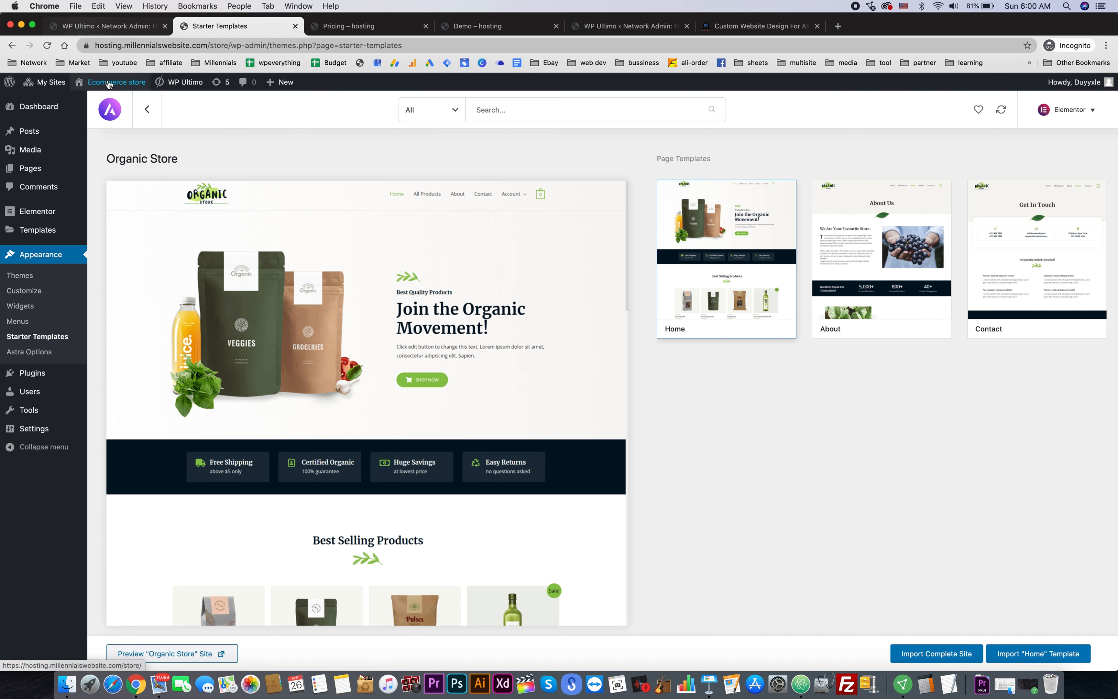
click(102, 102)
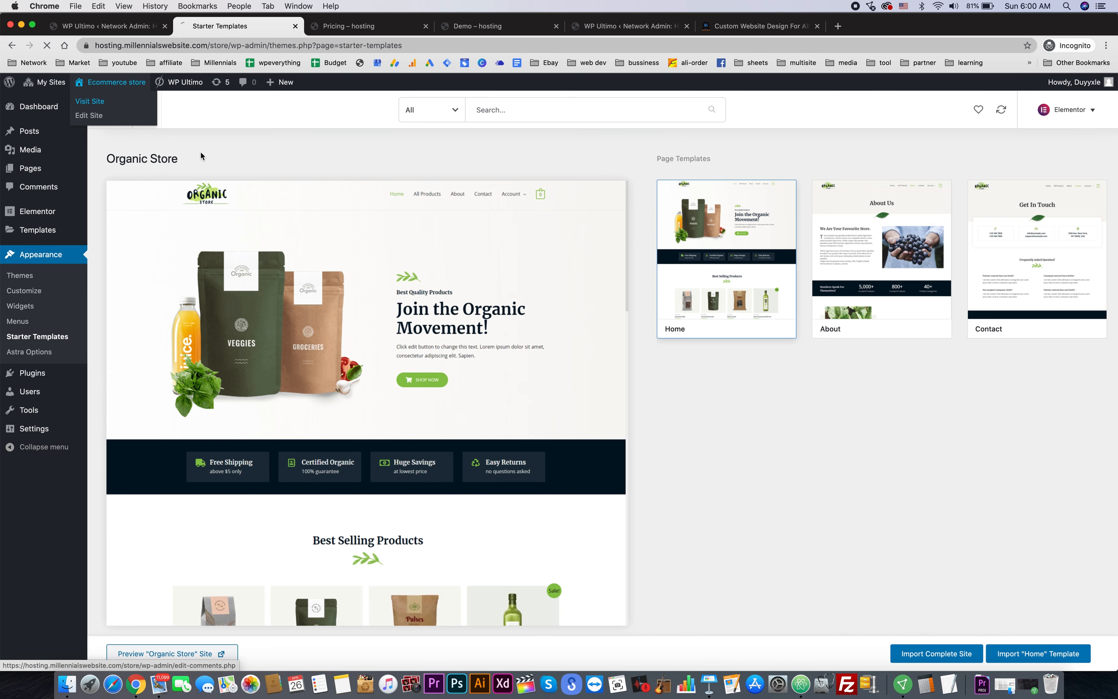